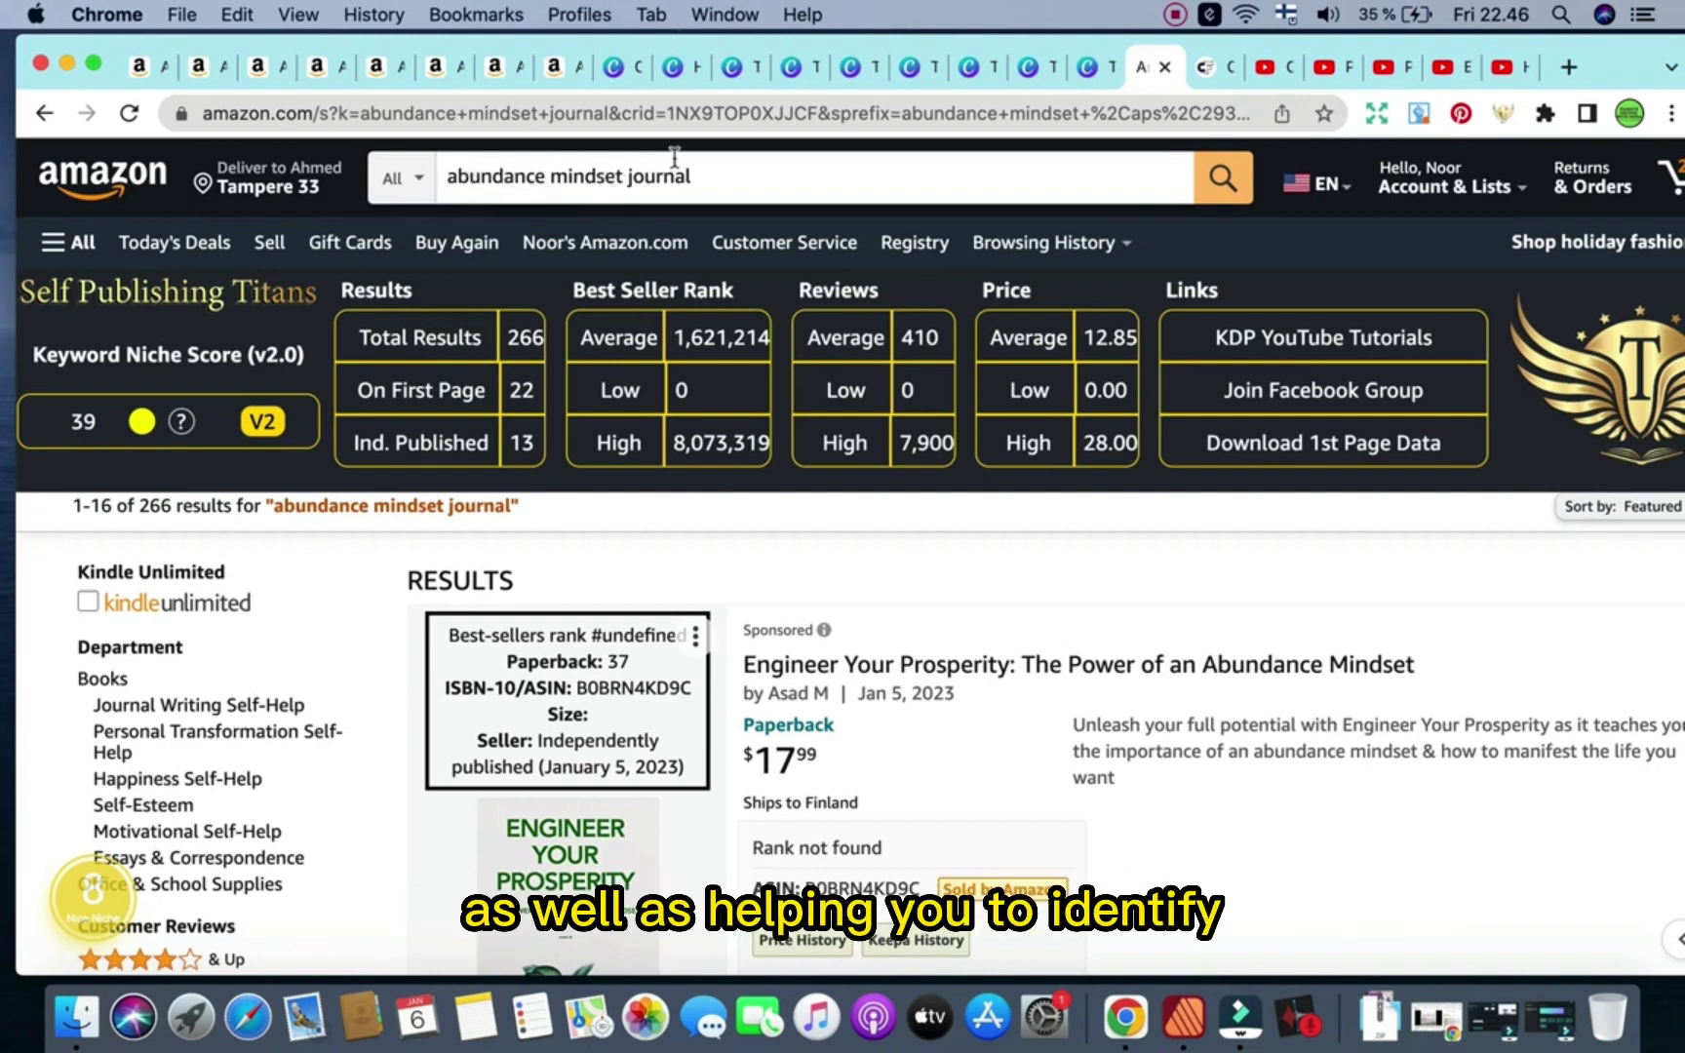
# - Search Creative Fabrica for 'abundance mindset journal' and open the Abundance Mindset Journal KDP Template result
pyautogui.click(444, 170)
pyautogui.press('super+c')
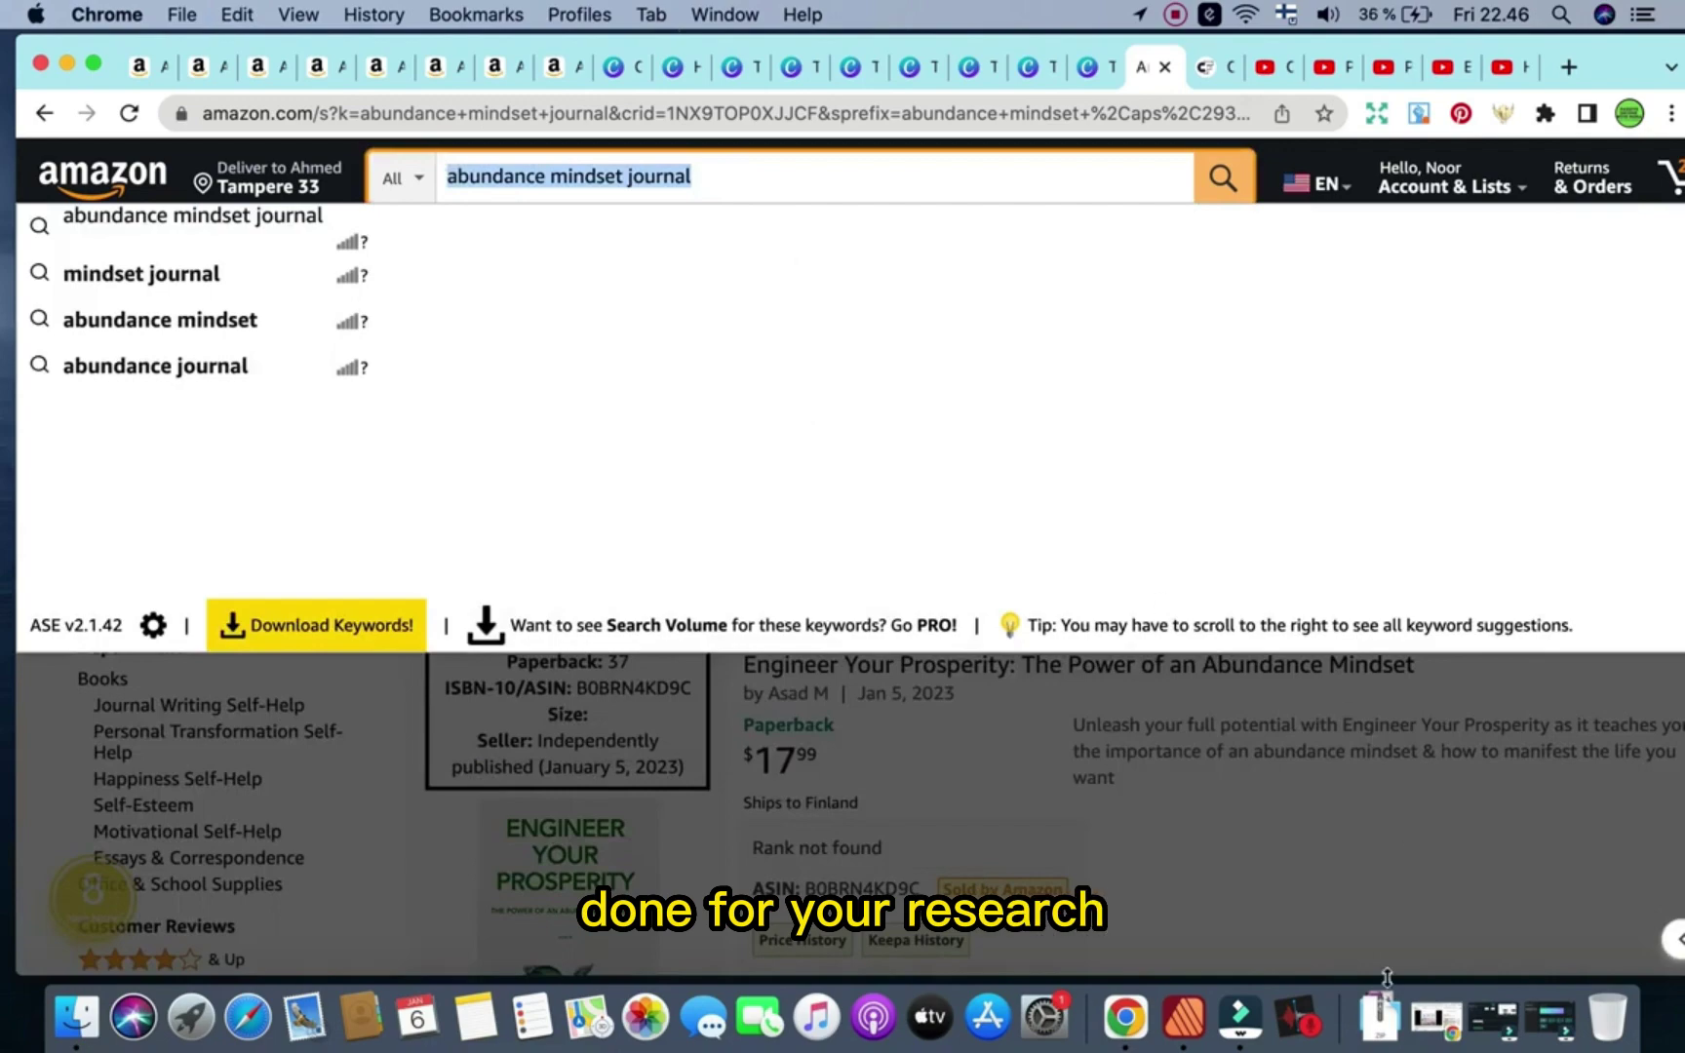
pyautogui.click(1389, 963)
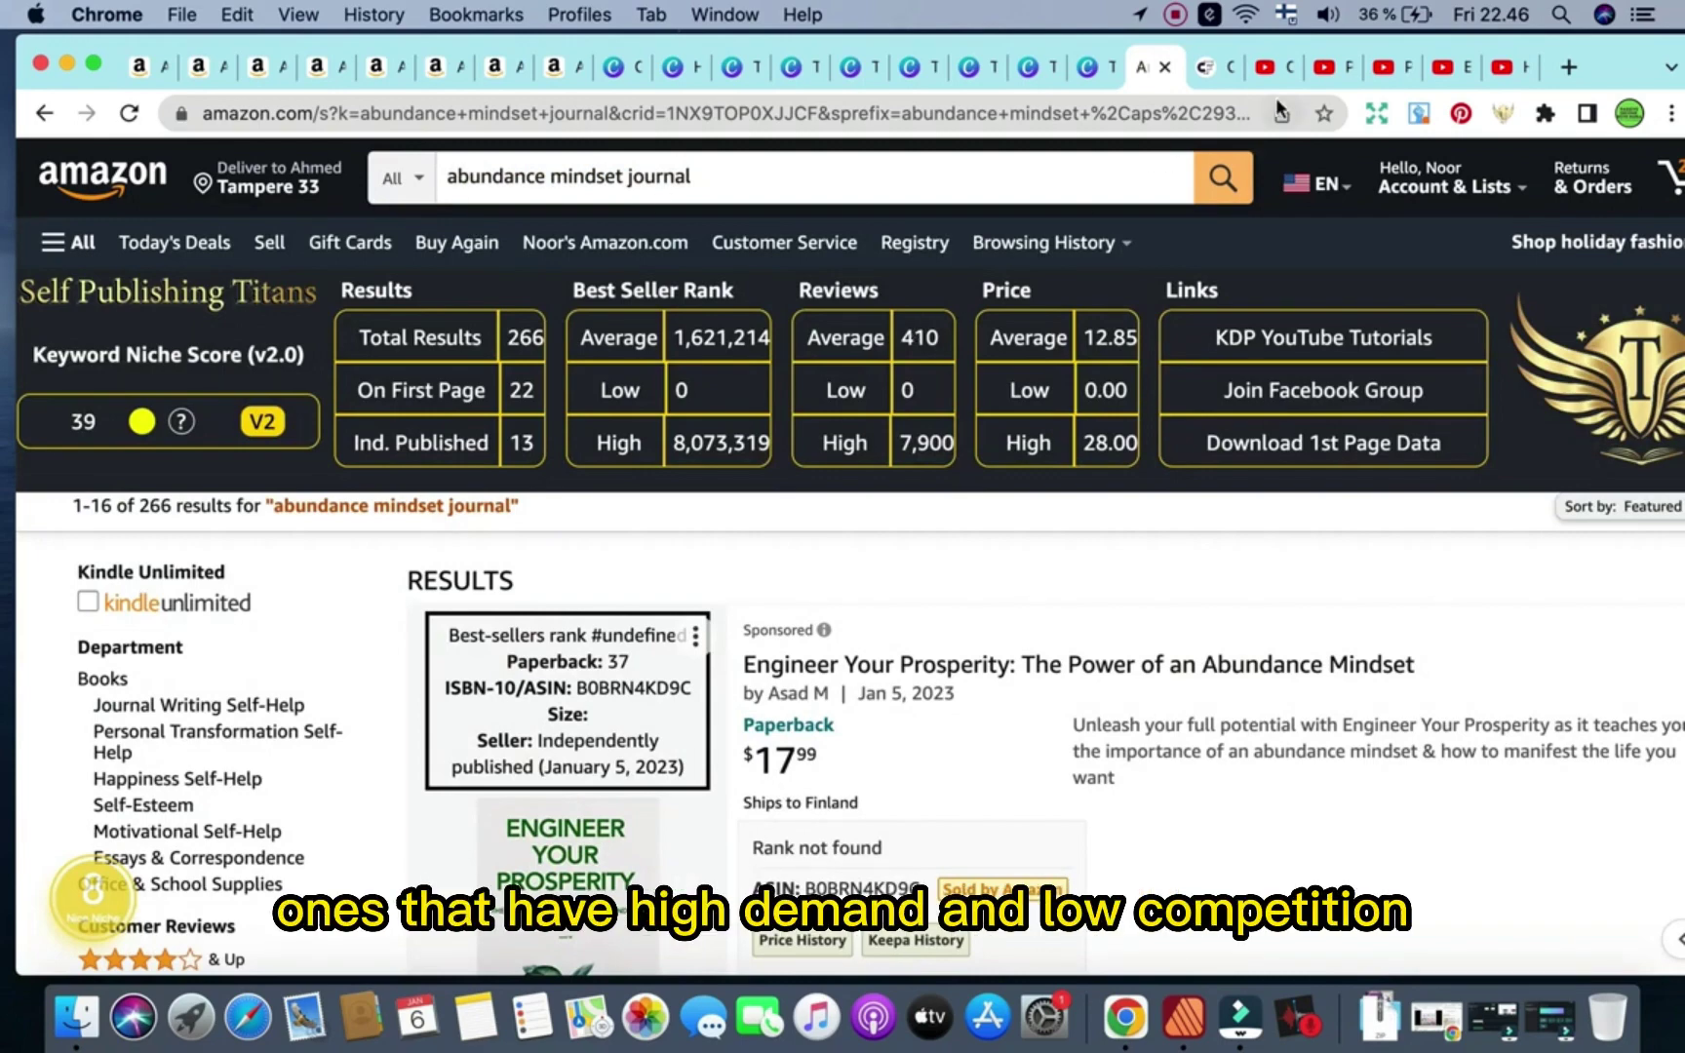
pyautogui.click(1220, 71)
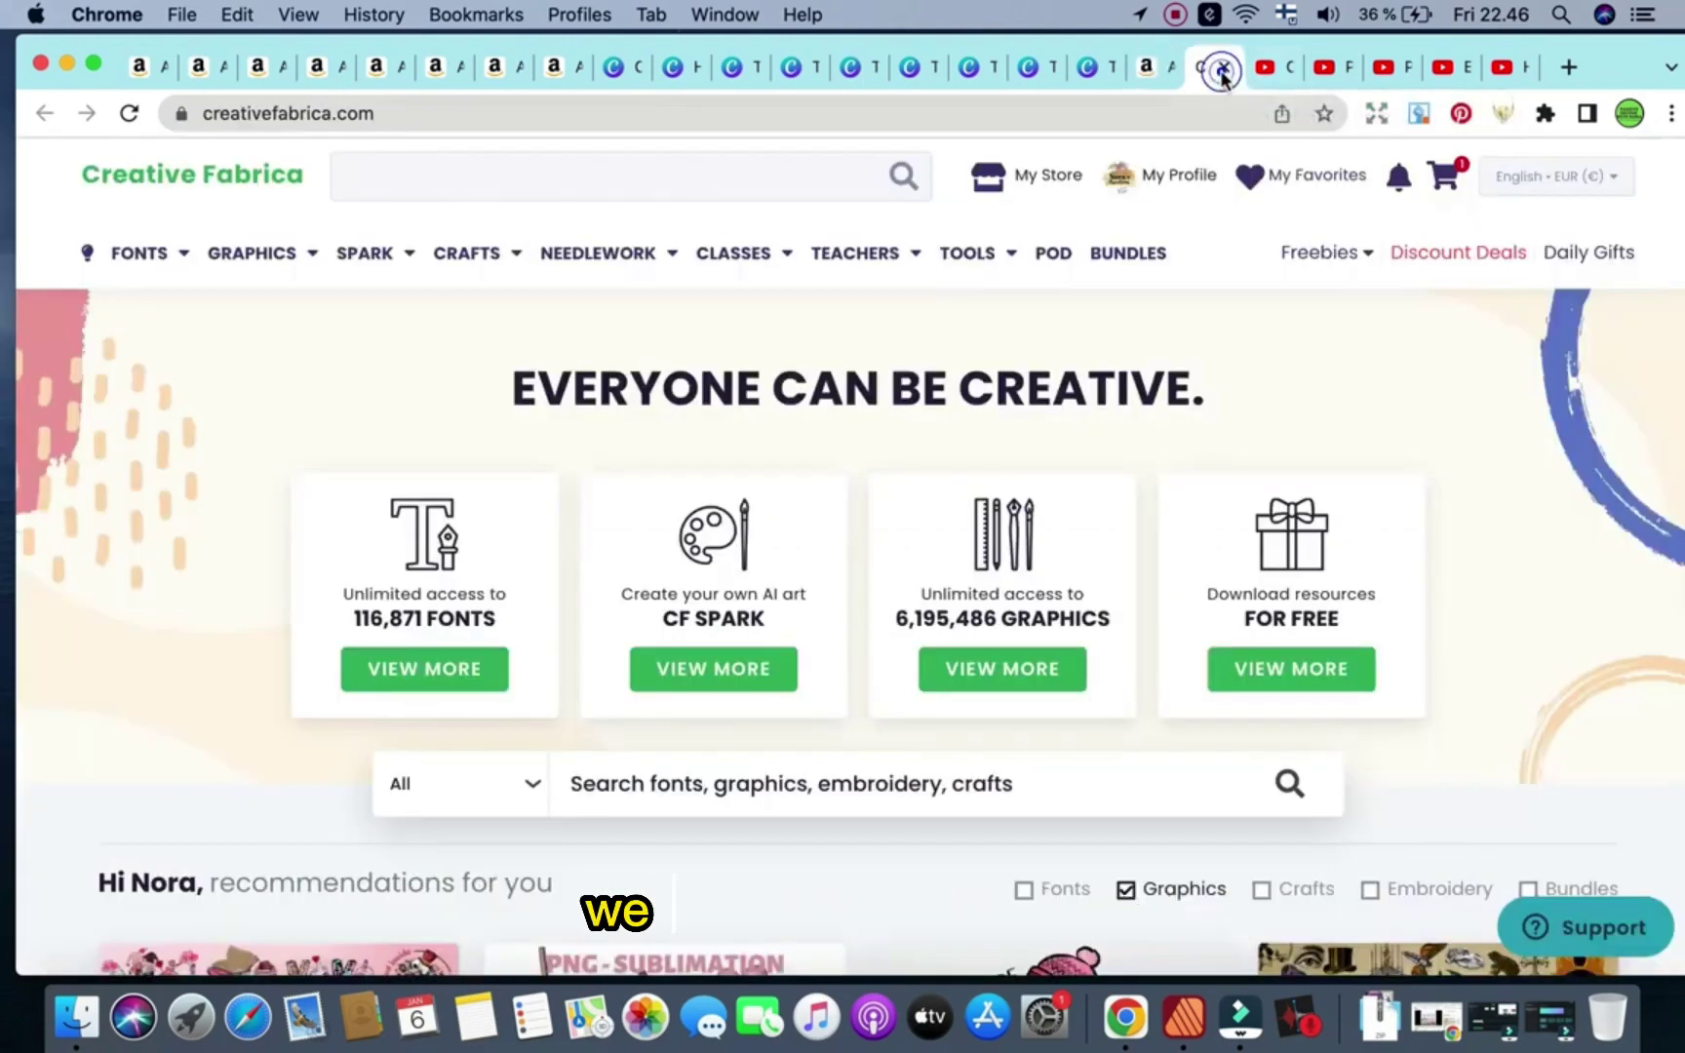
pyautogui.click(738, 179)
pyautogui.press('super+v')
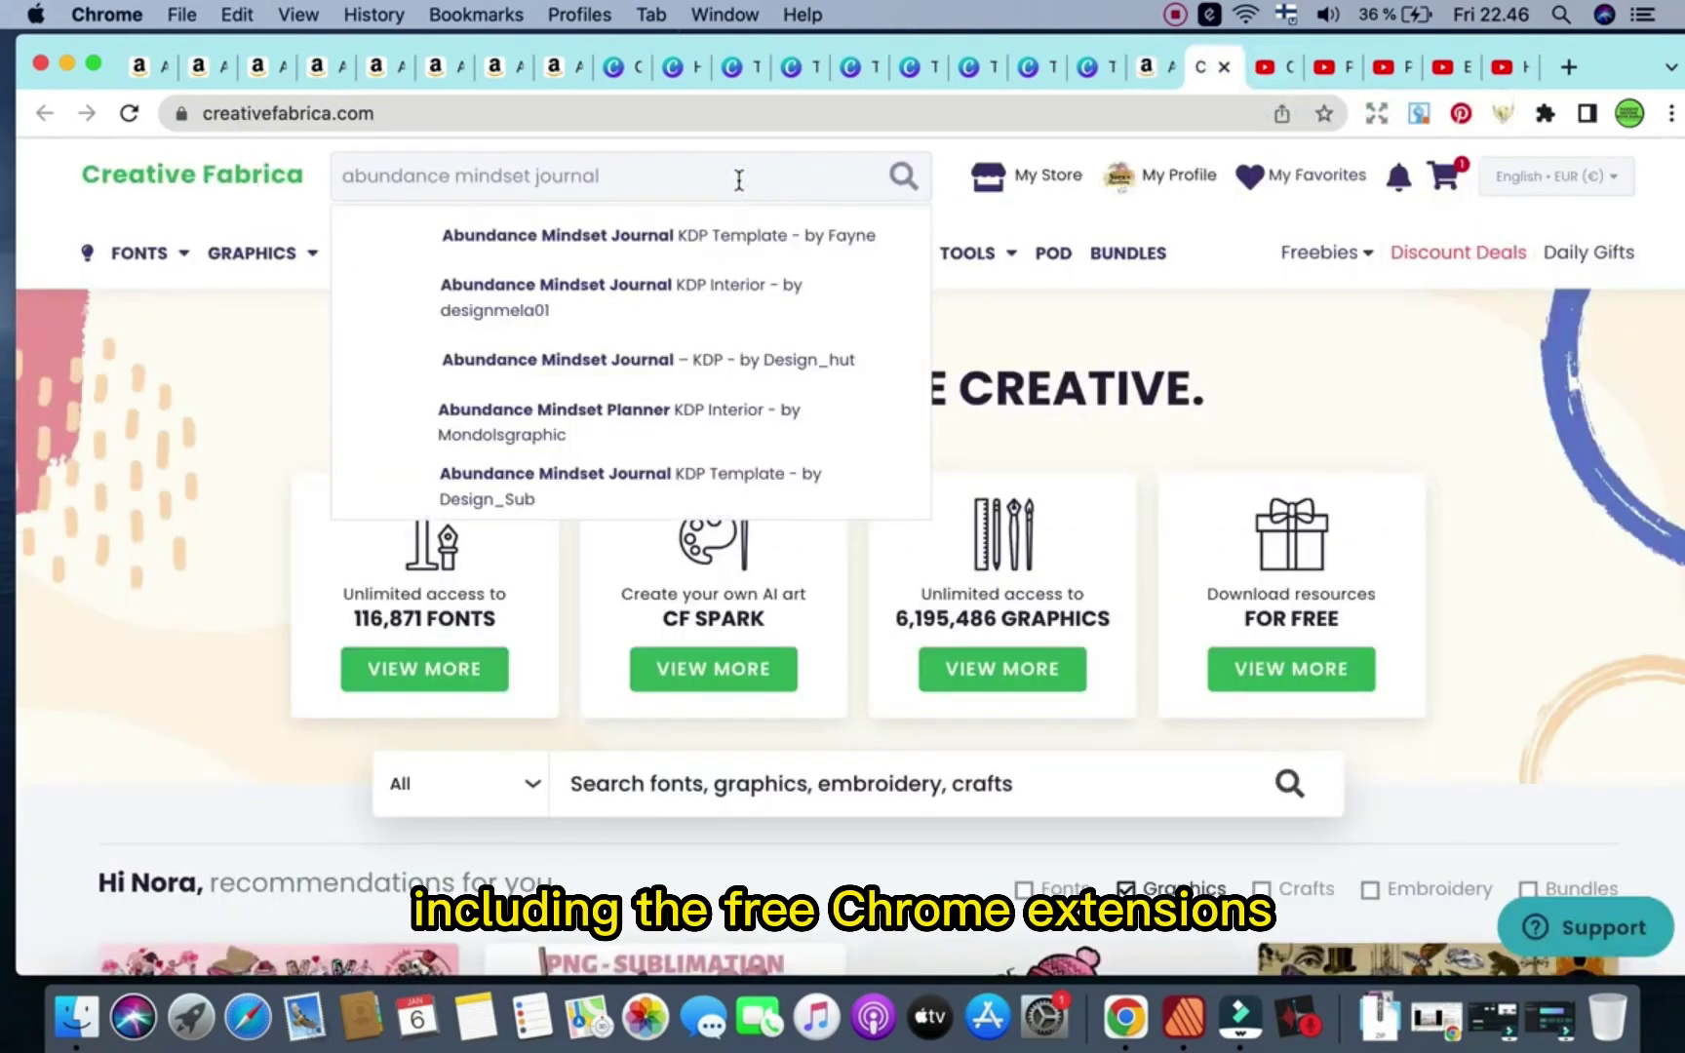
pyautogui.press('Return')
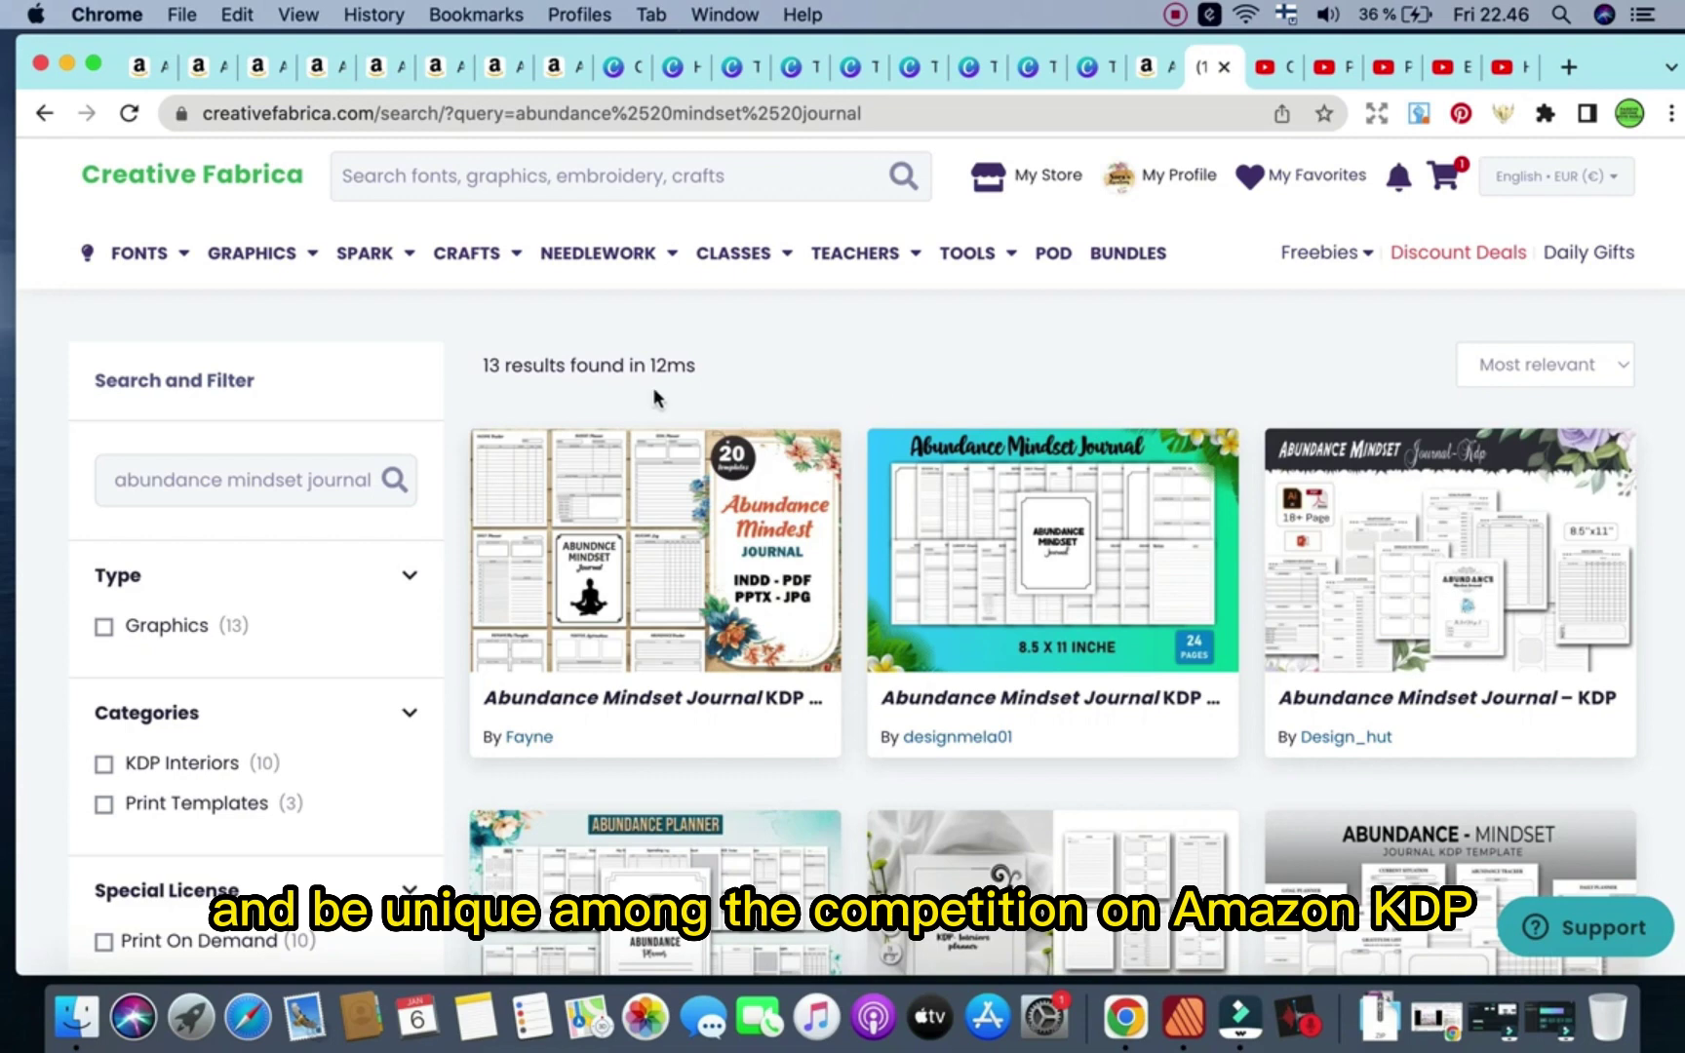
pyautogui.click(639, 547)
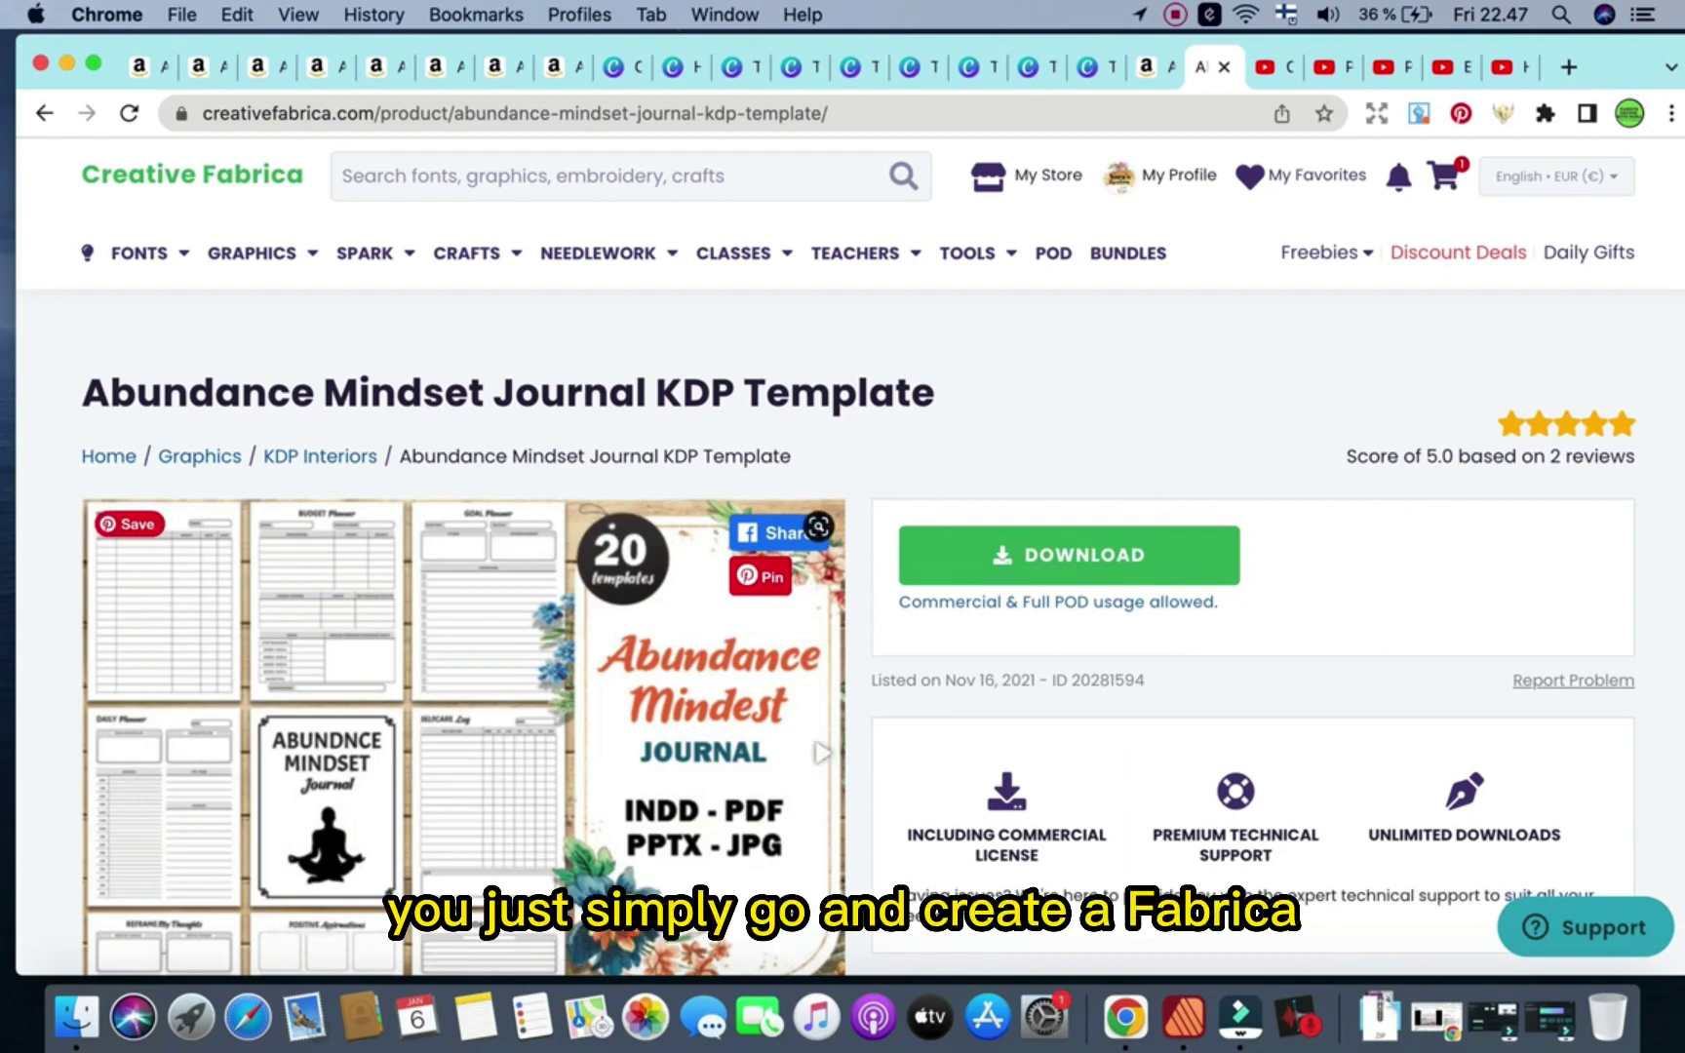
# - Scroll down the Abundance Mindset Journal KDP Template product page by Fayne
pyautogui.scroll(-3, 793, 910)
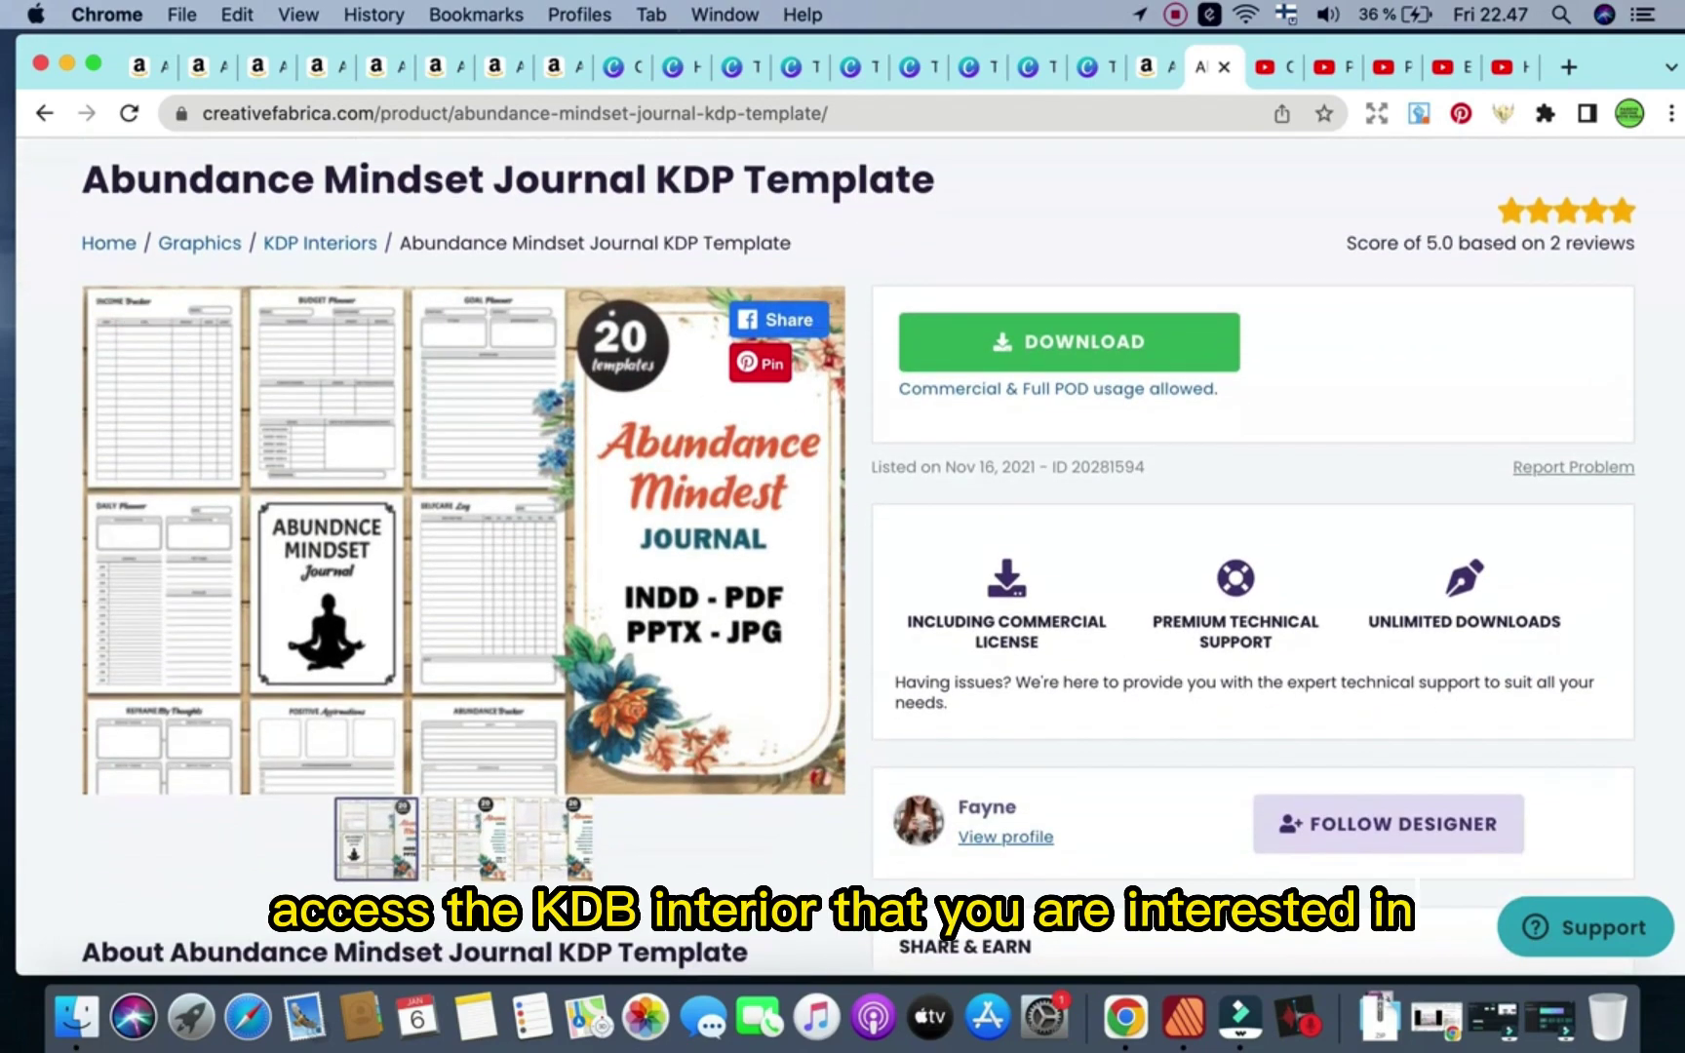
# - Download the Abundance Mindset Journal KDP Template zip using the green DOWNLOAD button
pyautogui.scroll(-3, 794, 910)
pyautogui.scroll(-2, 793, 910)
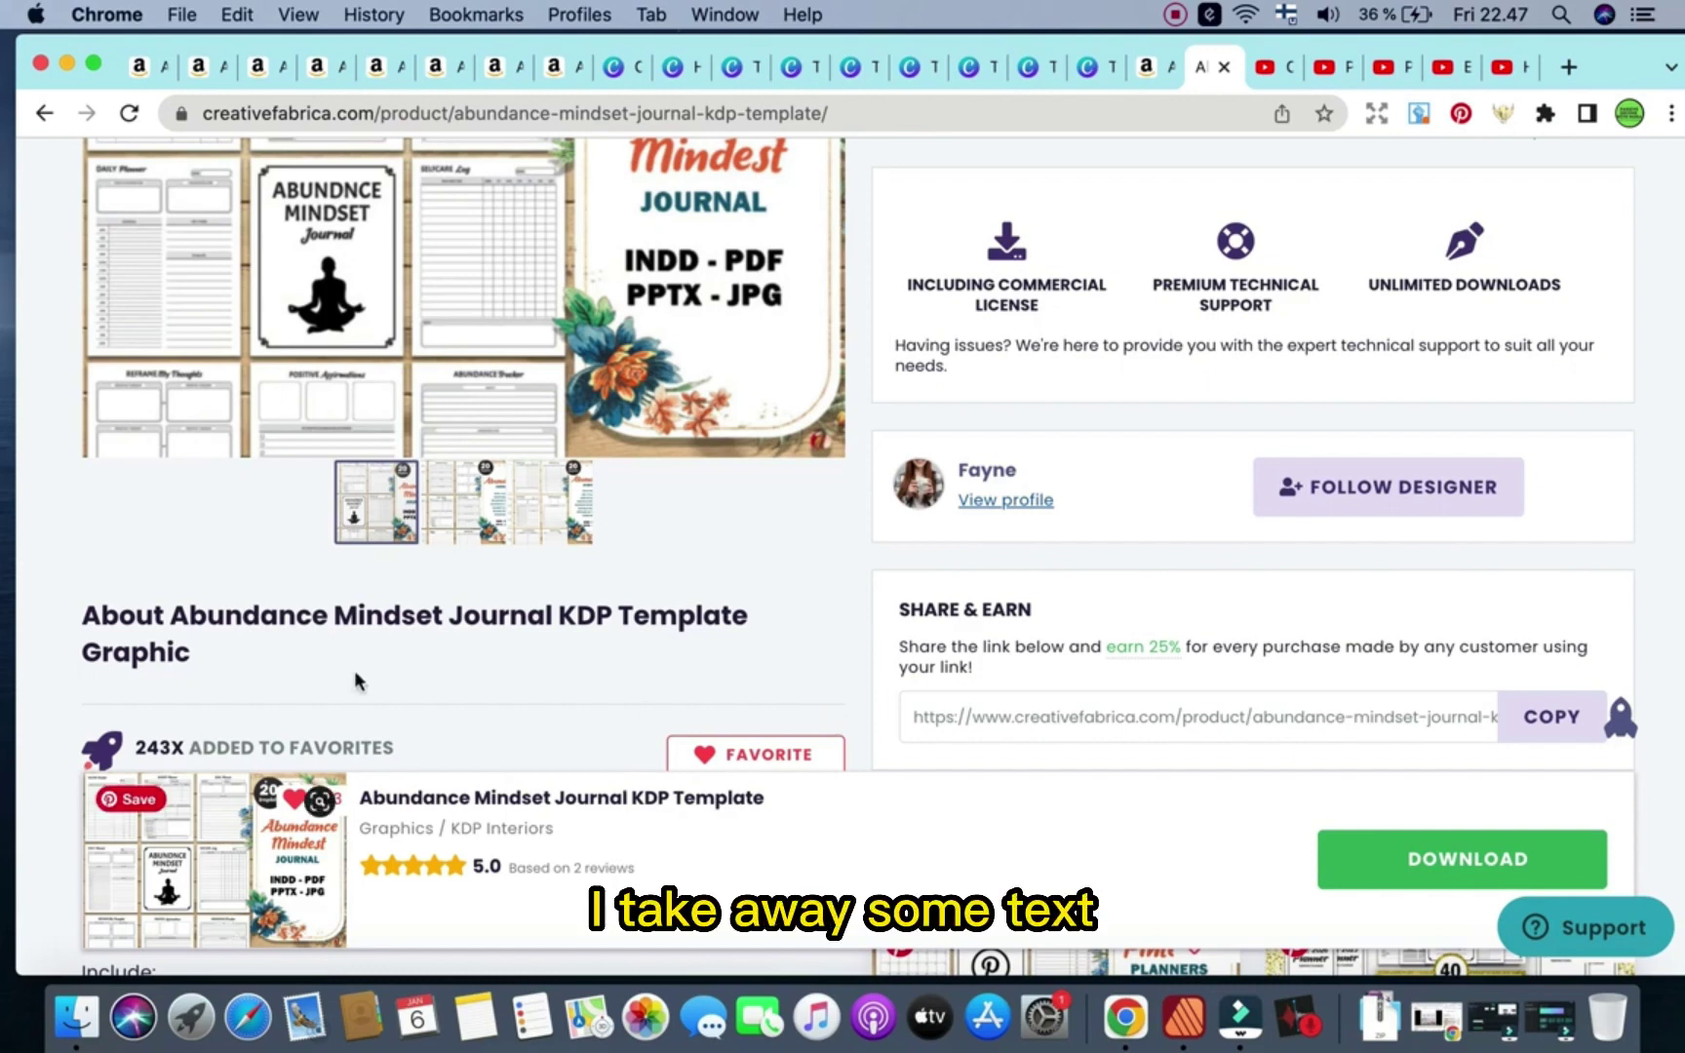
pyautogui.scroll(4, 357, 680)
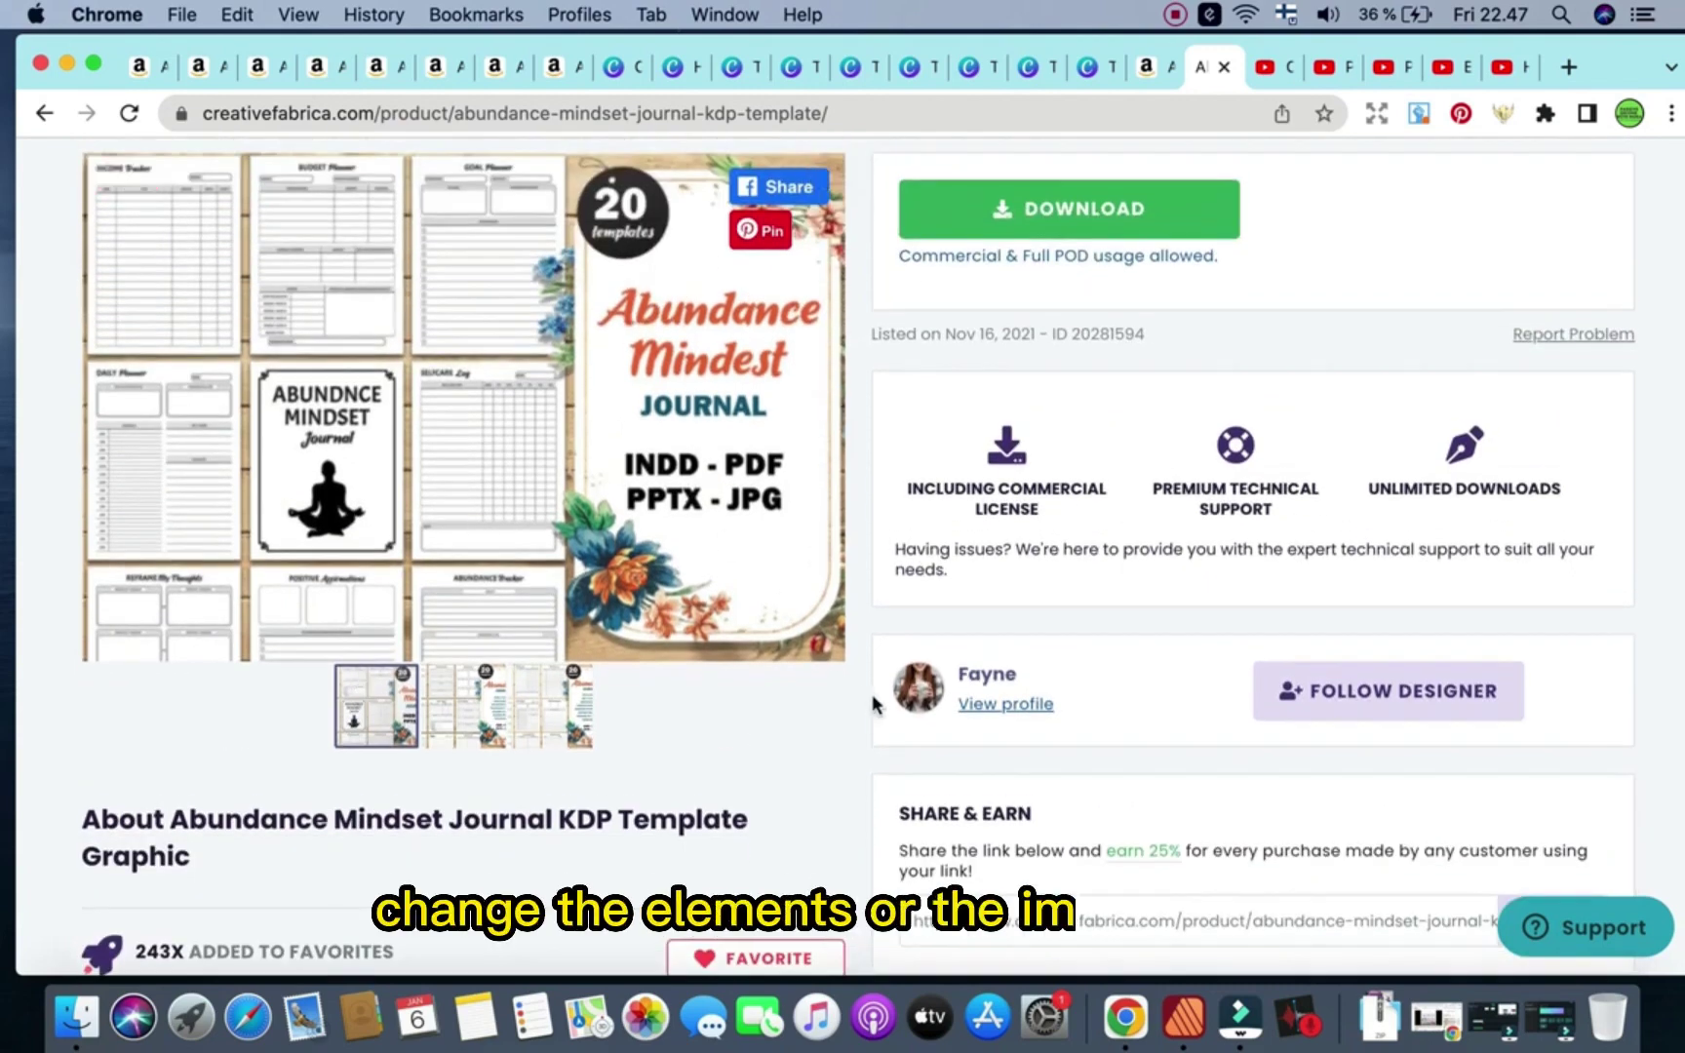
pyautogui.click(1184, 226)
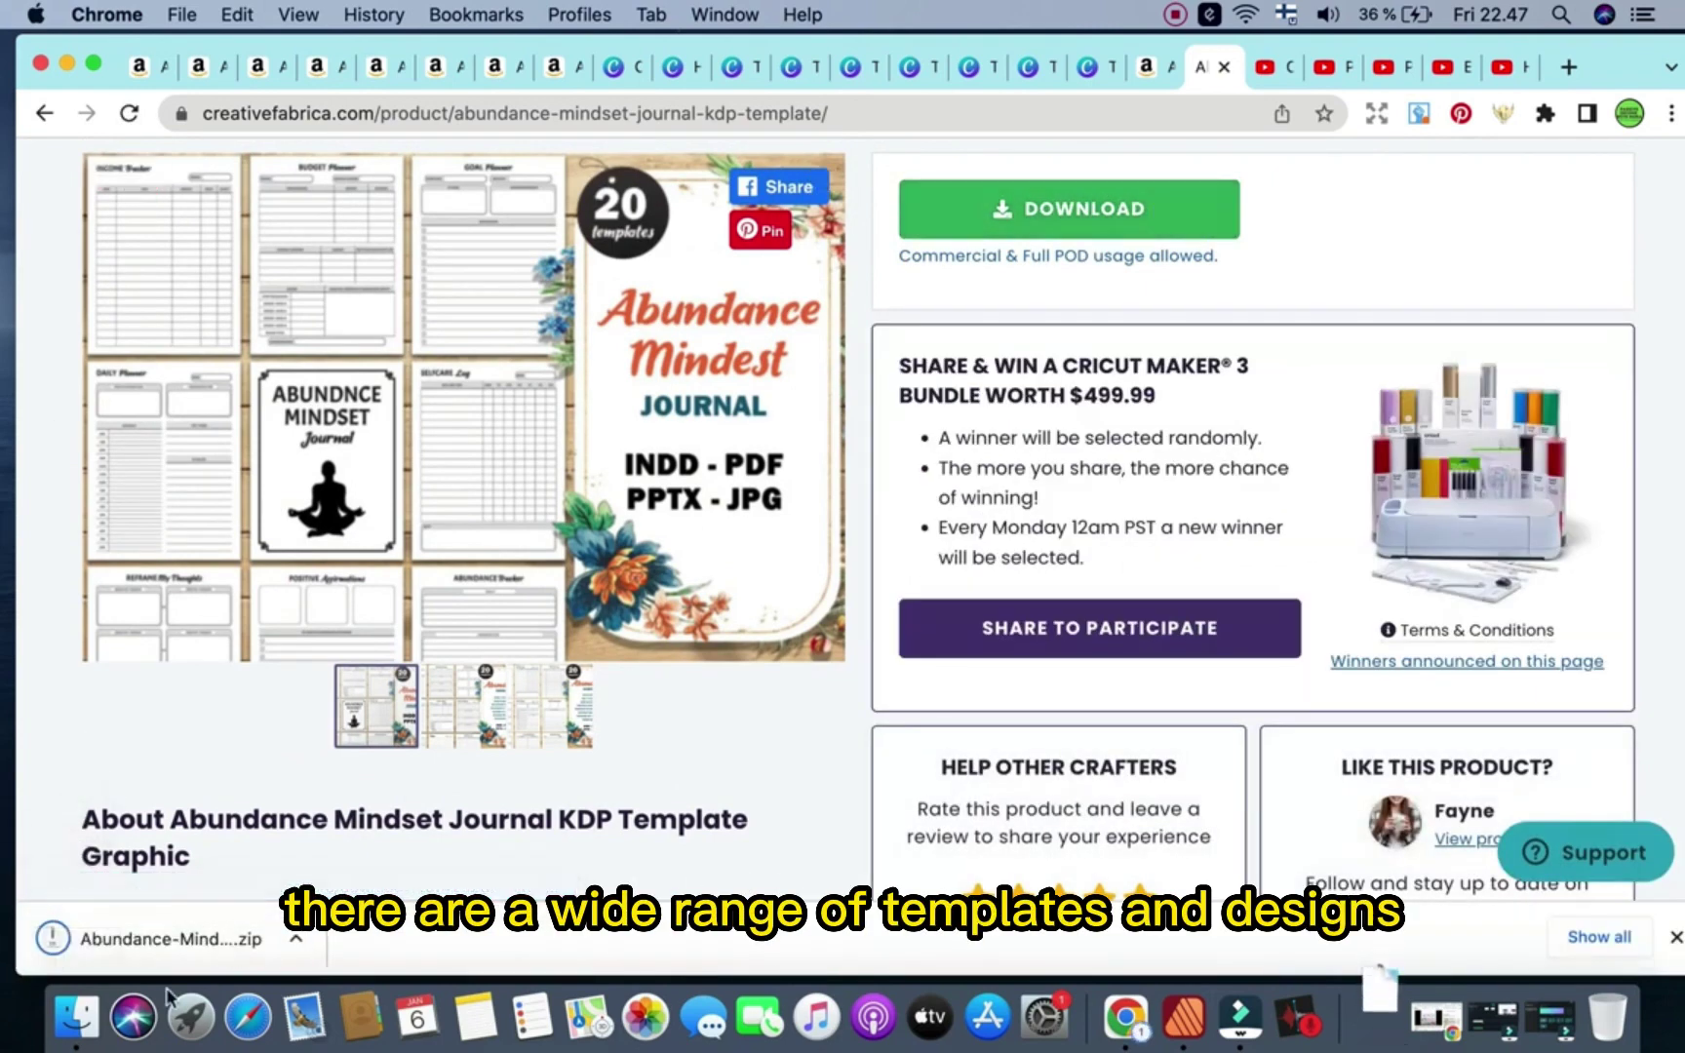
# - Extract the template zip, view its JPG page images full screen, and select ABUNDANCE PLANNER.pdf
pyautogui.click(231, 940)
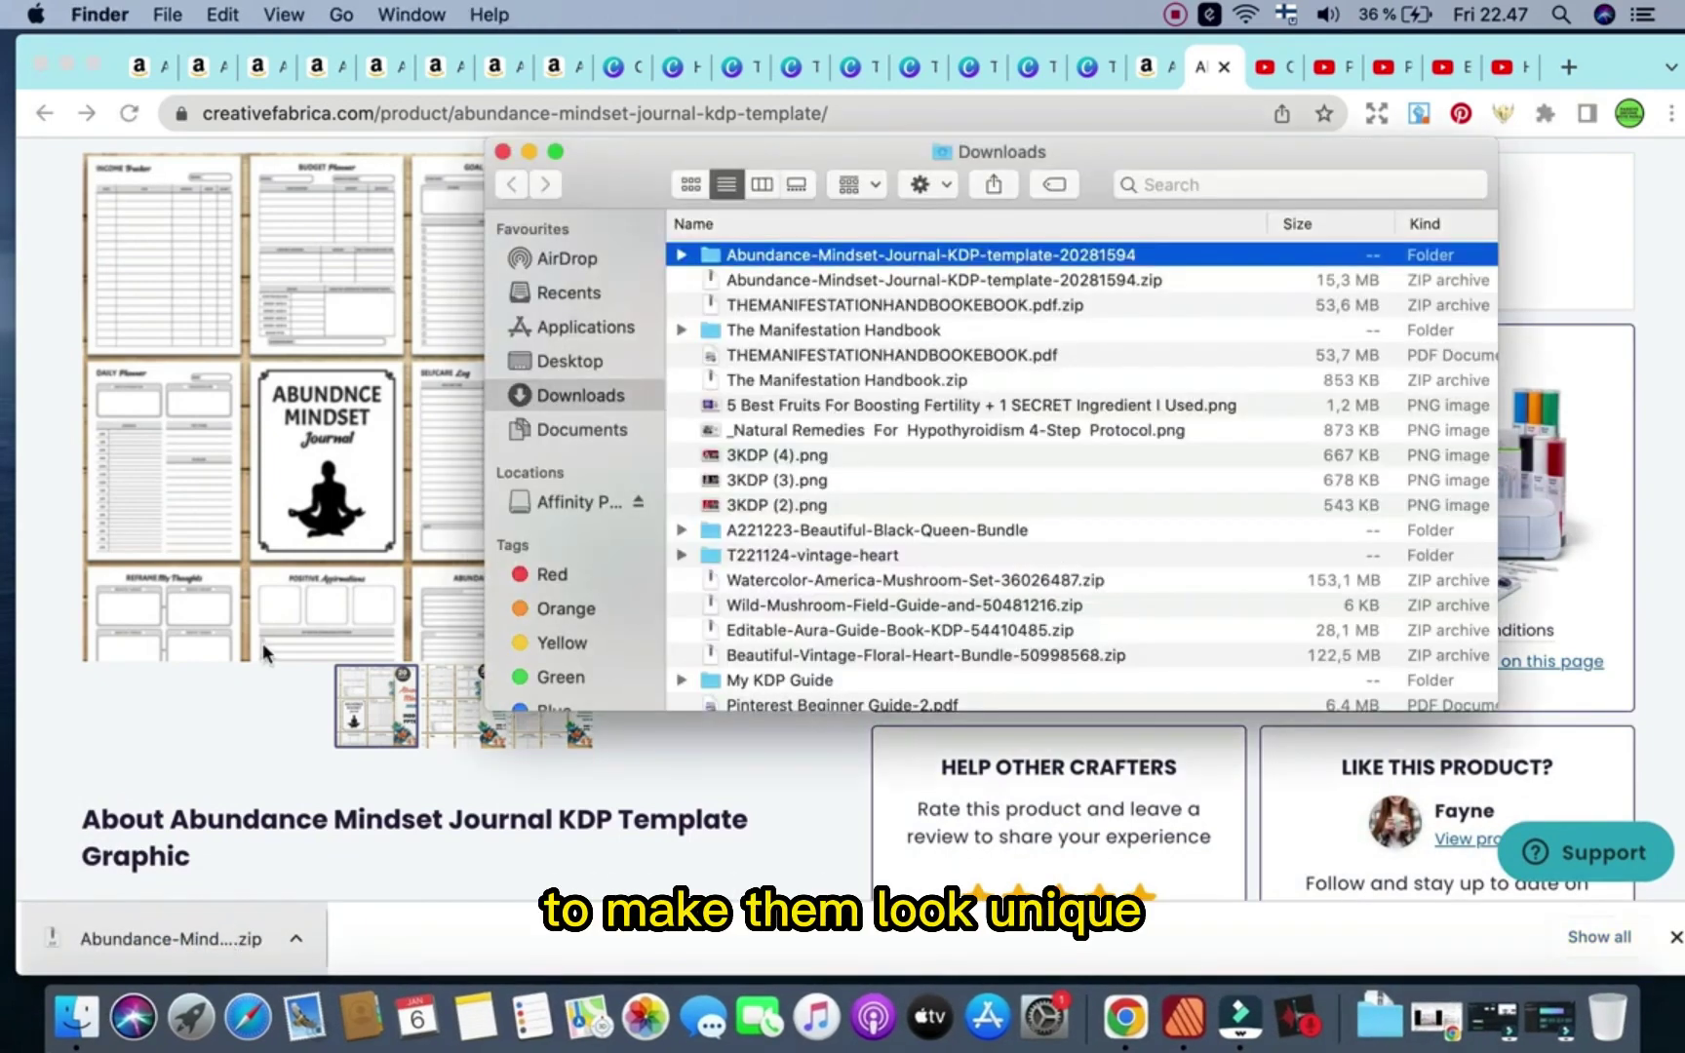
pyautogui.doubleClick(868, 254)
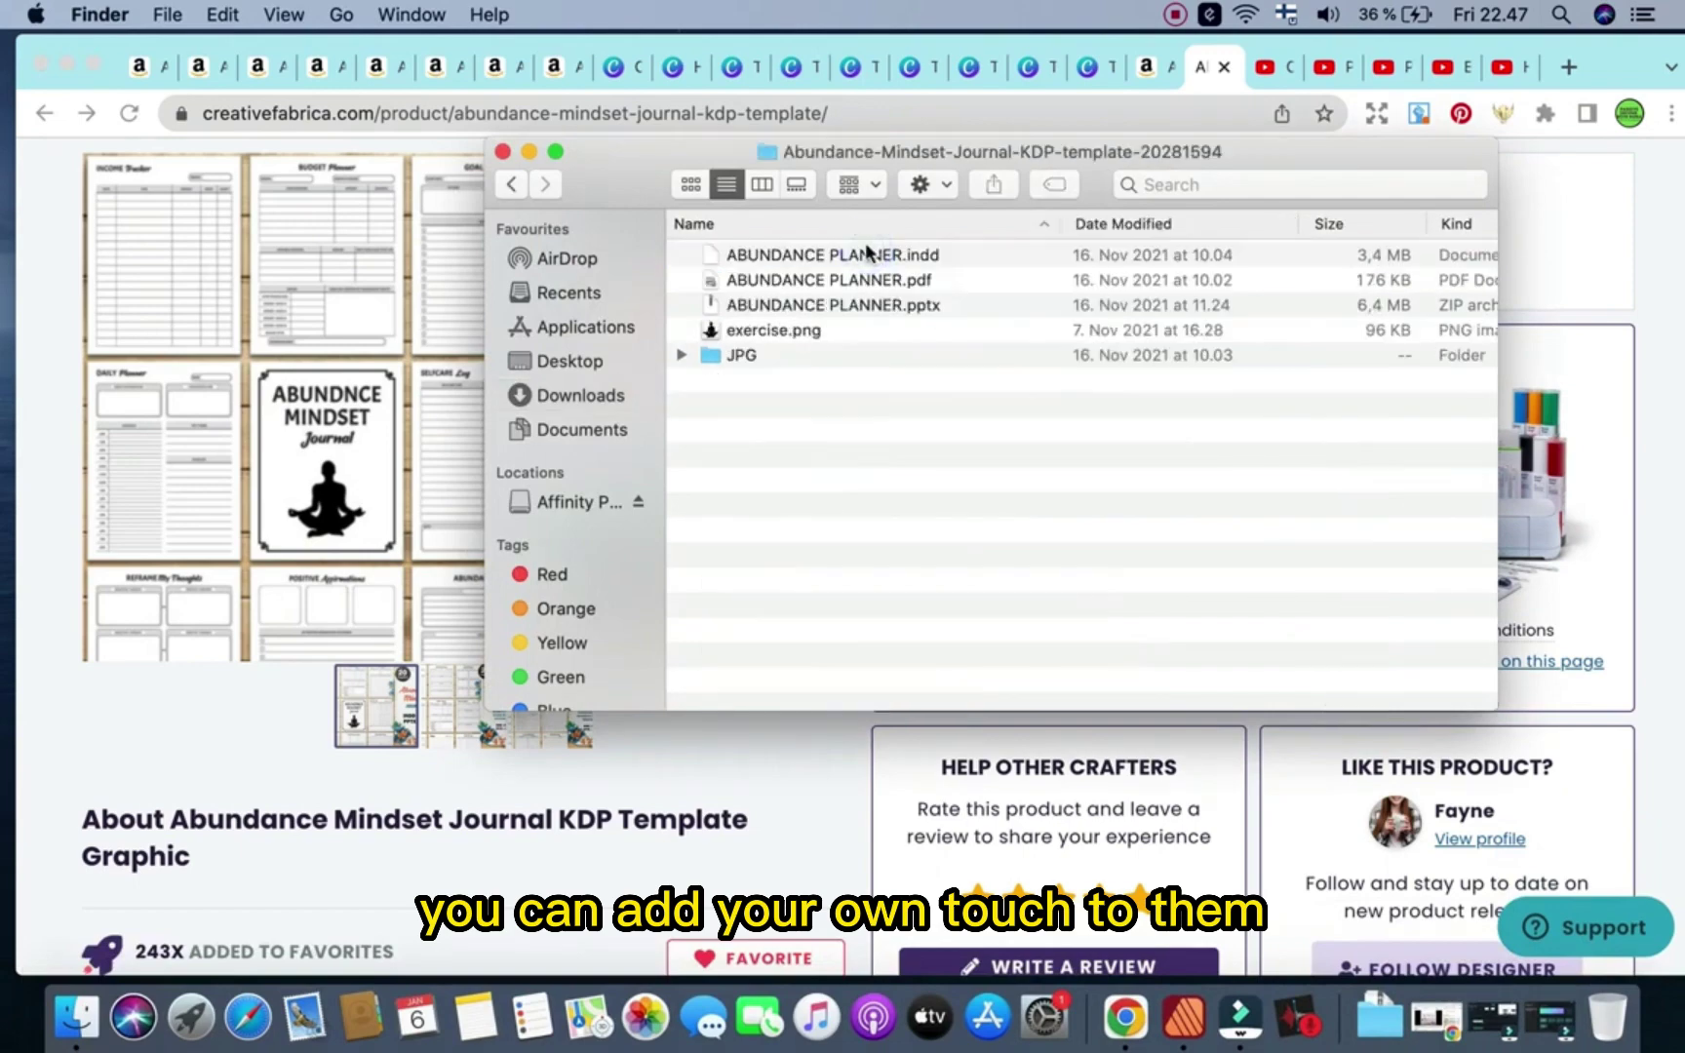
pyautogui.click(556, 151)
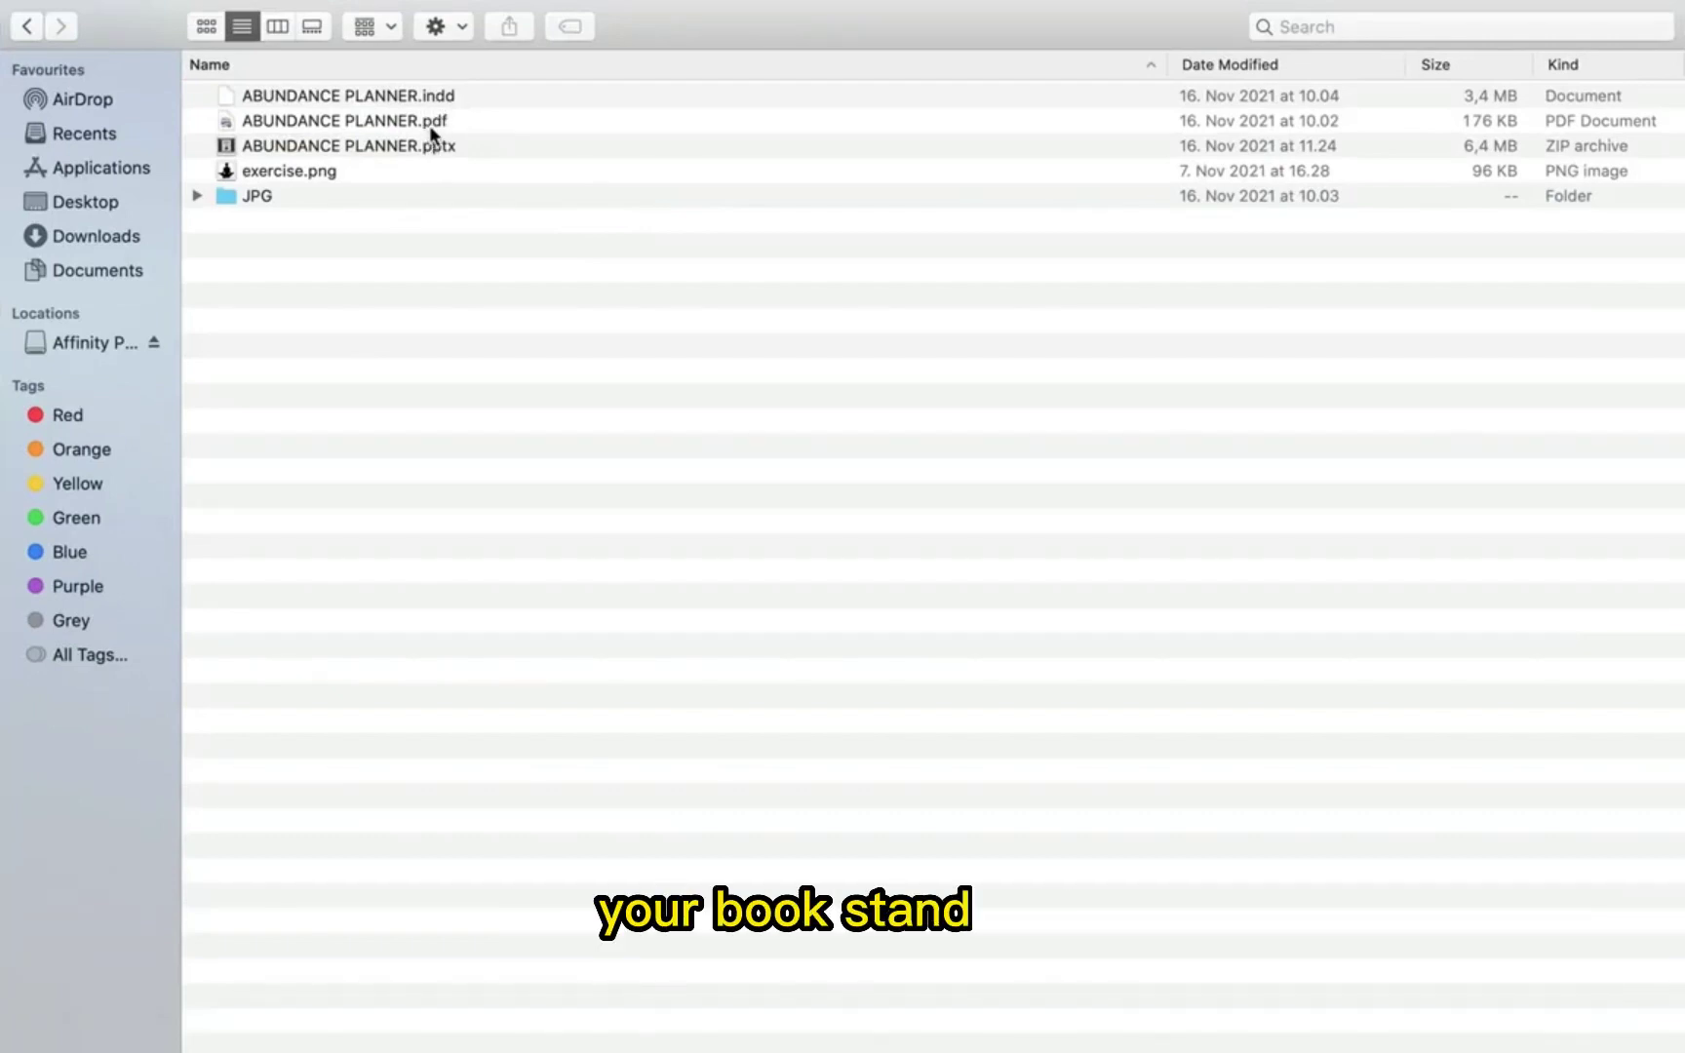
pyautogui.doubleClick(272, 196)
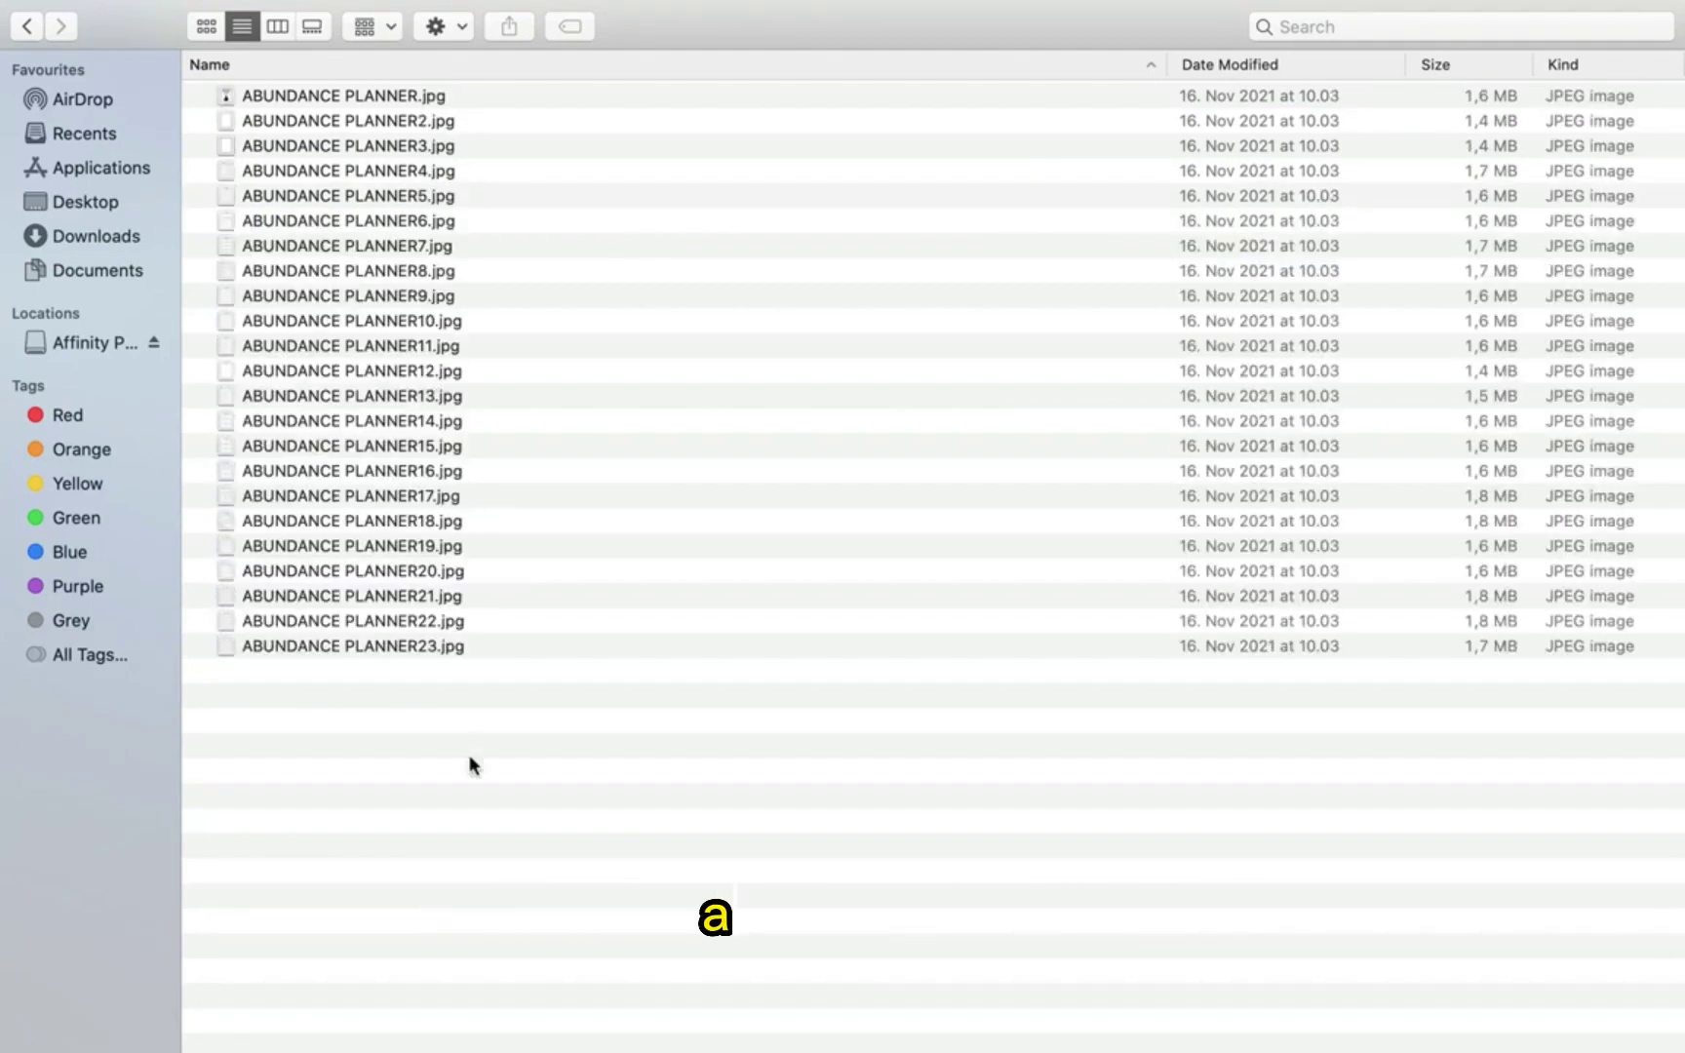
pyautogui.click(27, 26)
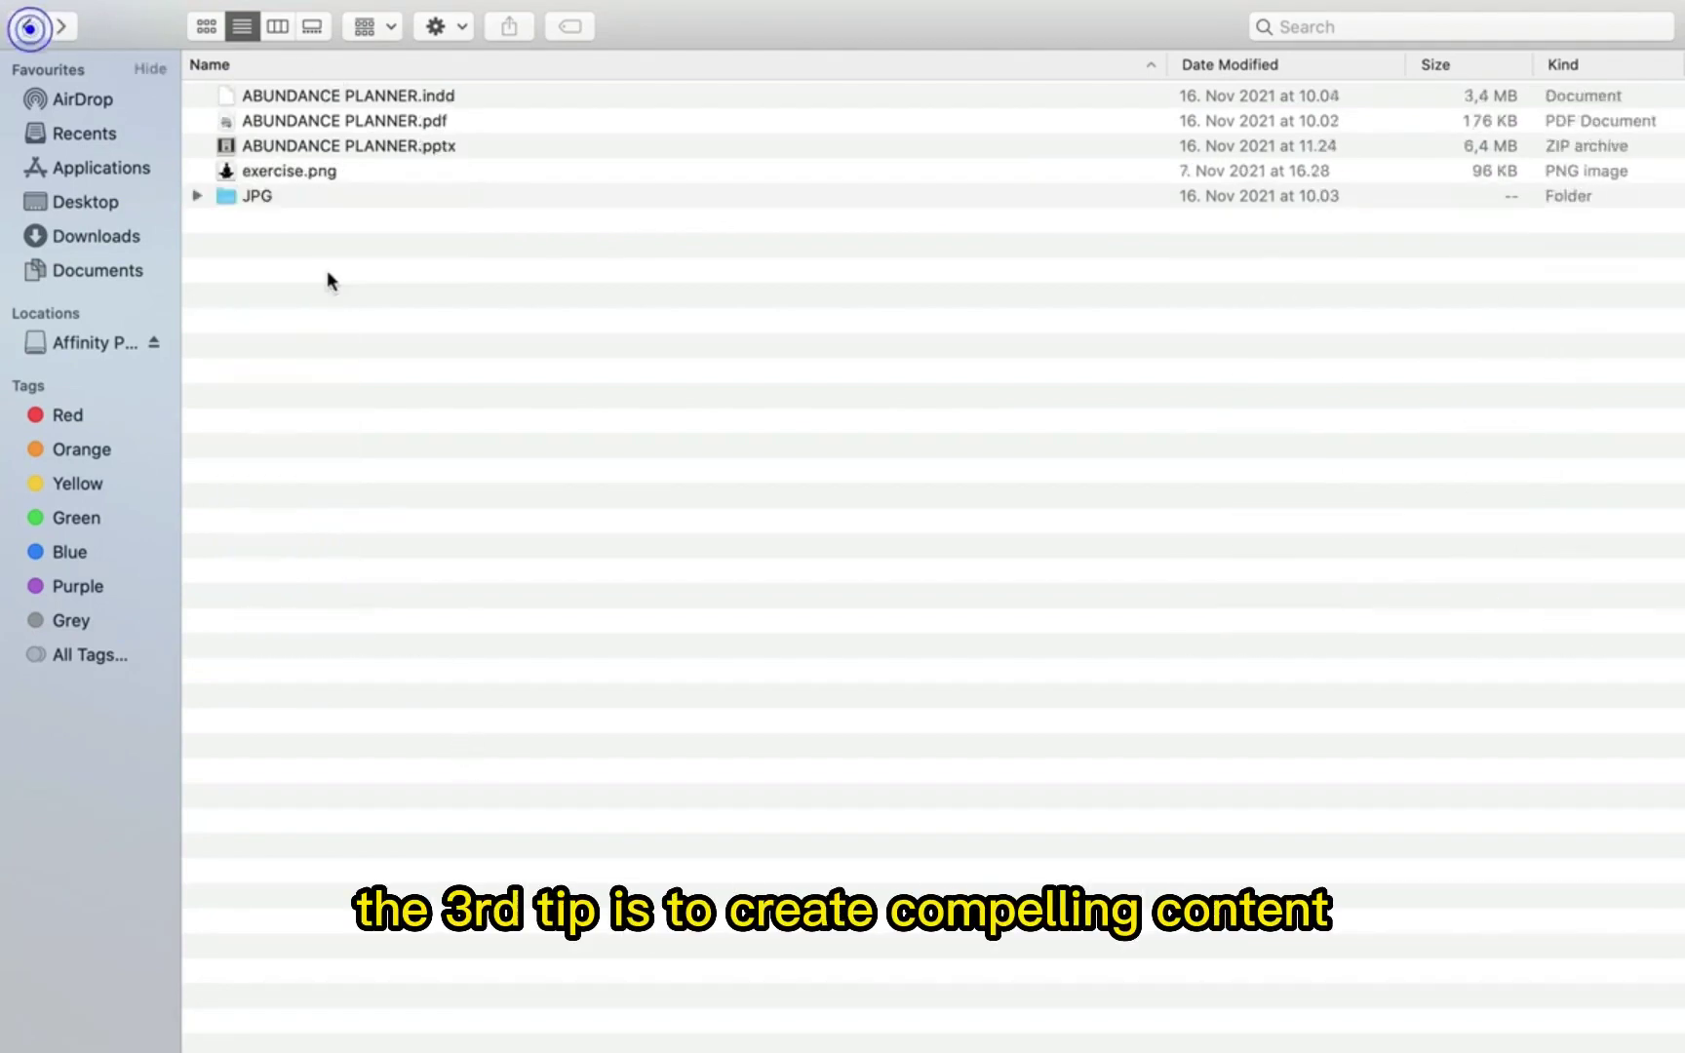
pyautogui.click(371, 124)
# - Open ABUNDANCE PLANNER.pdf in Preview and scroll through its Reframe pages
pyautogui.doubleClick(371, 124)
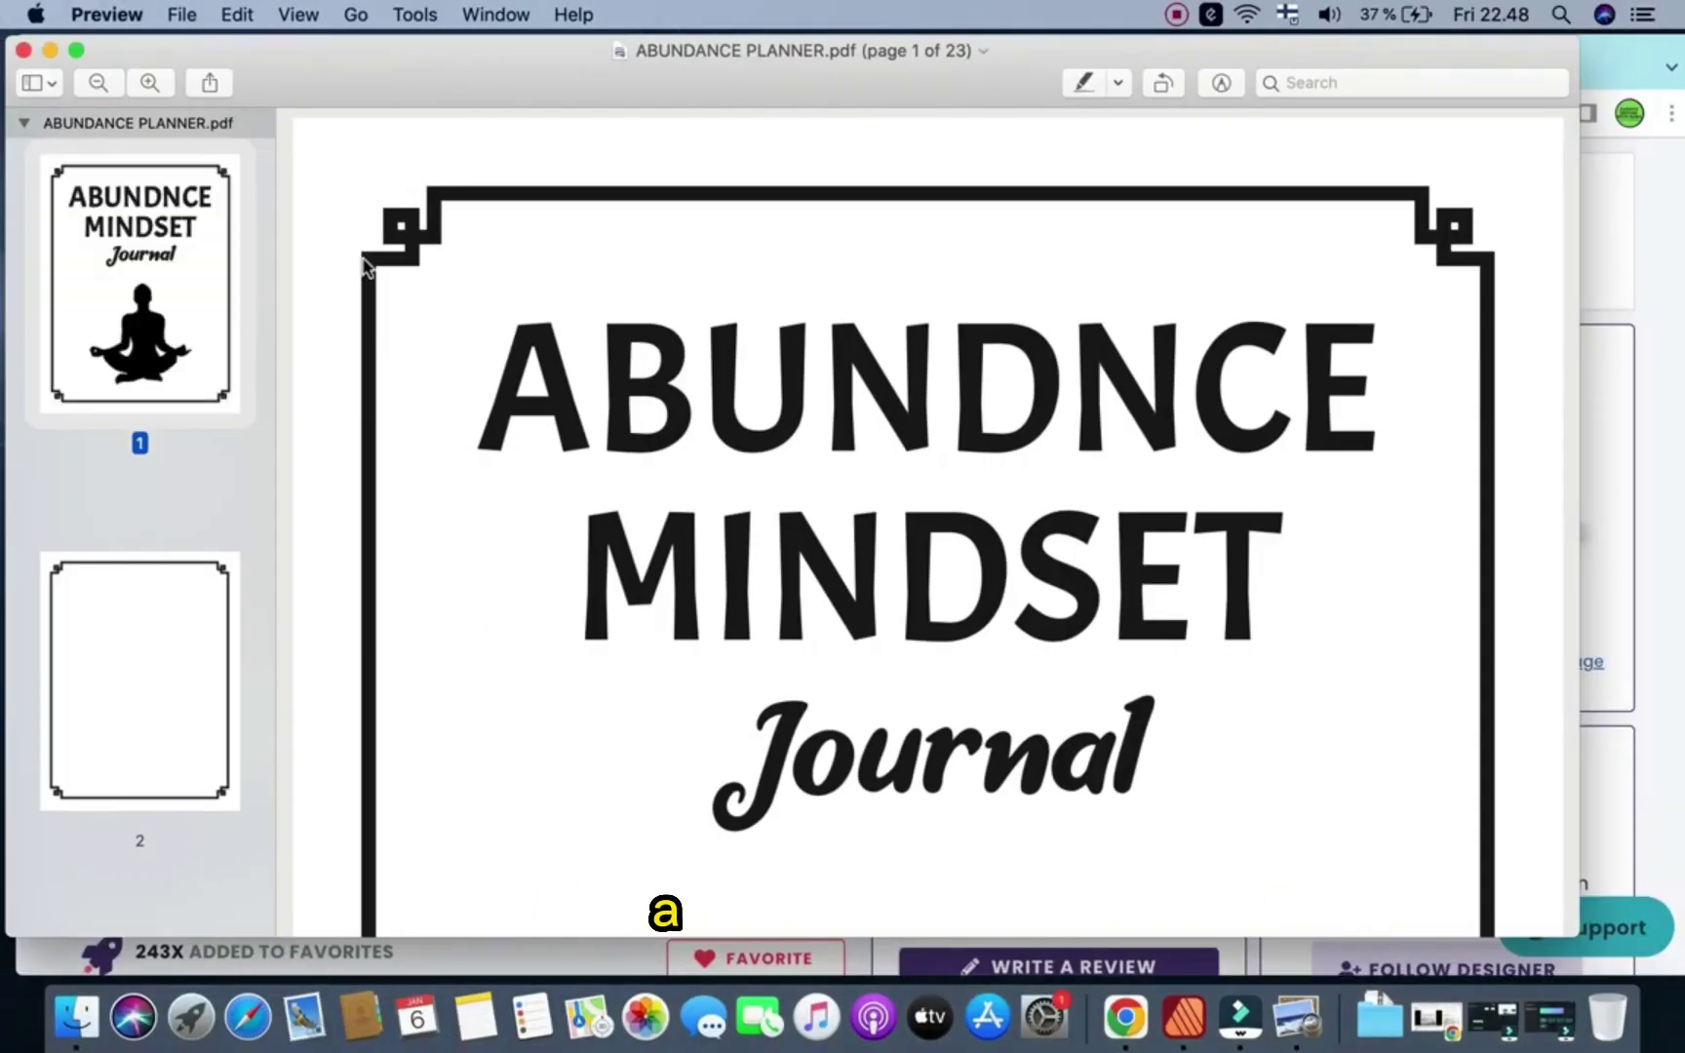
pyautogui.scroll(-5, 331, 535)
pyautogui.scroll(-15, 330, 533)
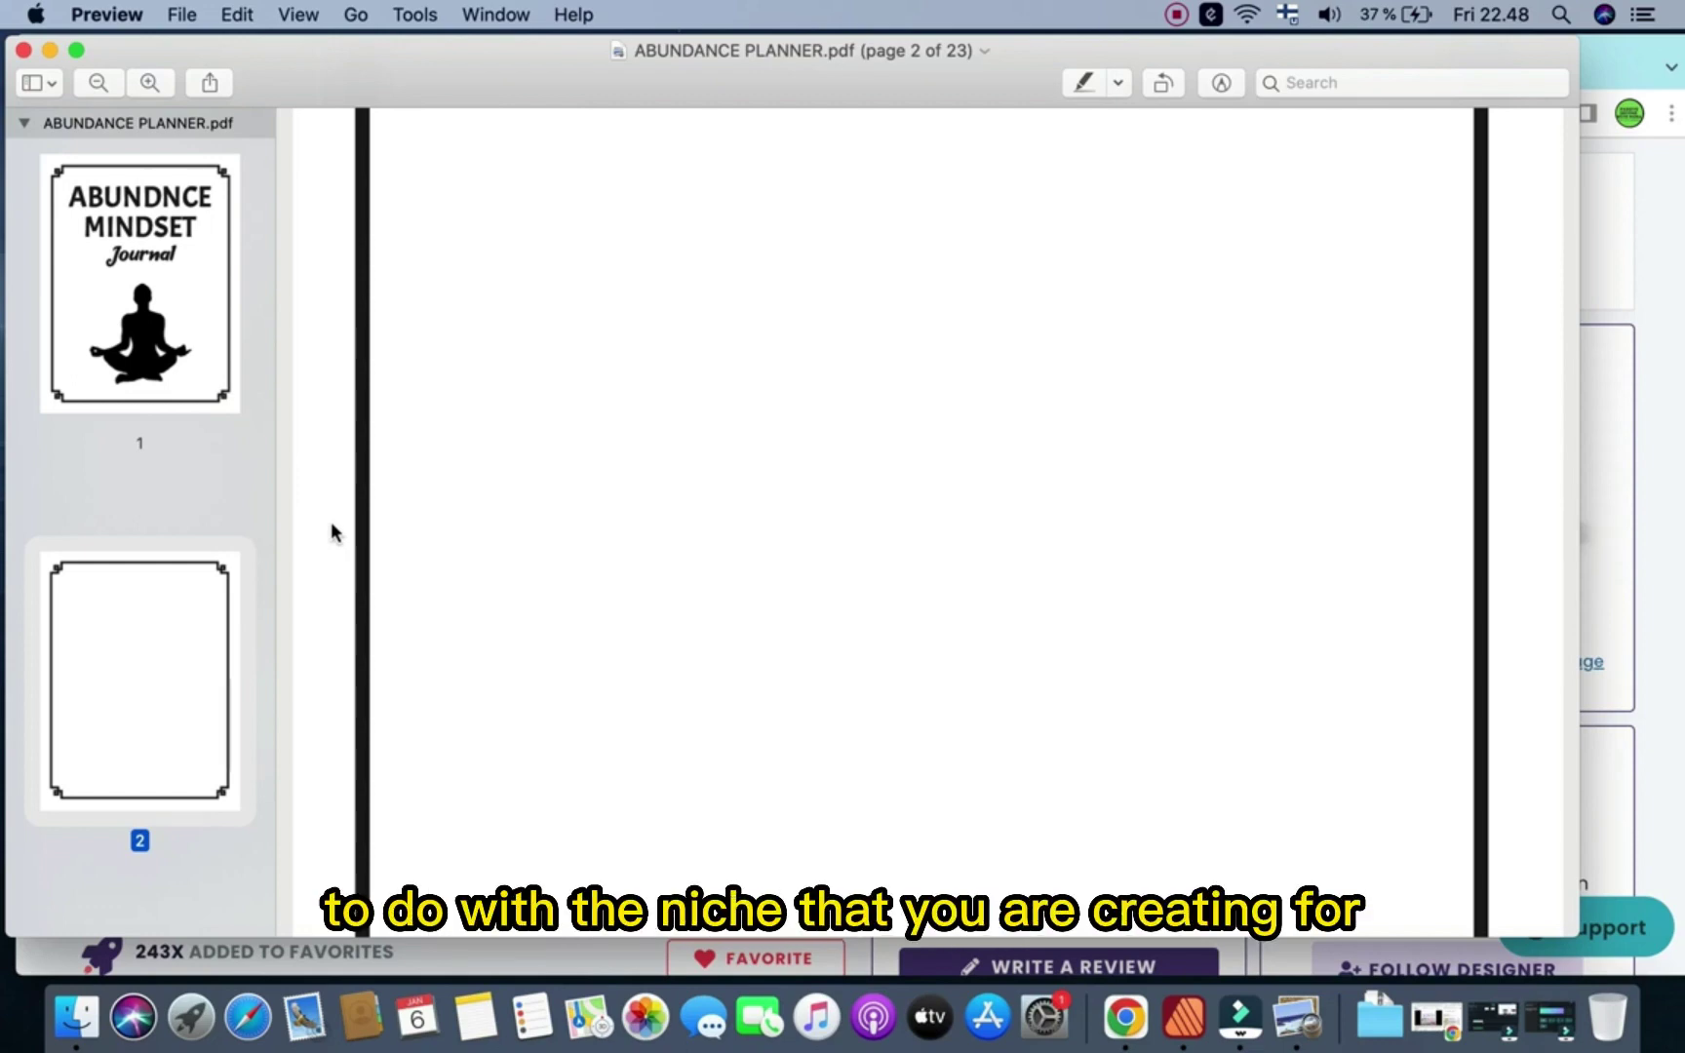
pyautogui.scroll(-15, 332, 531)
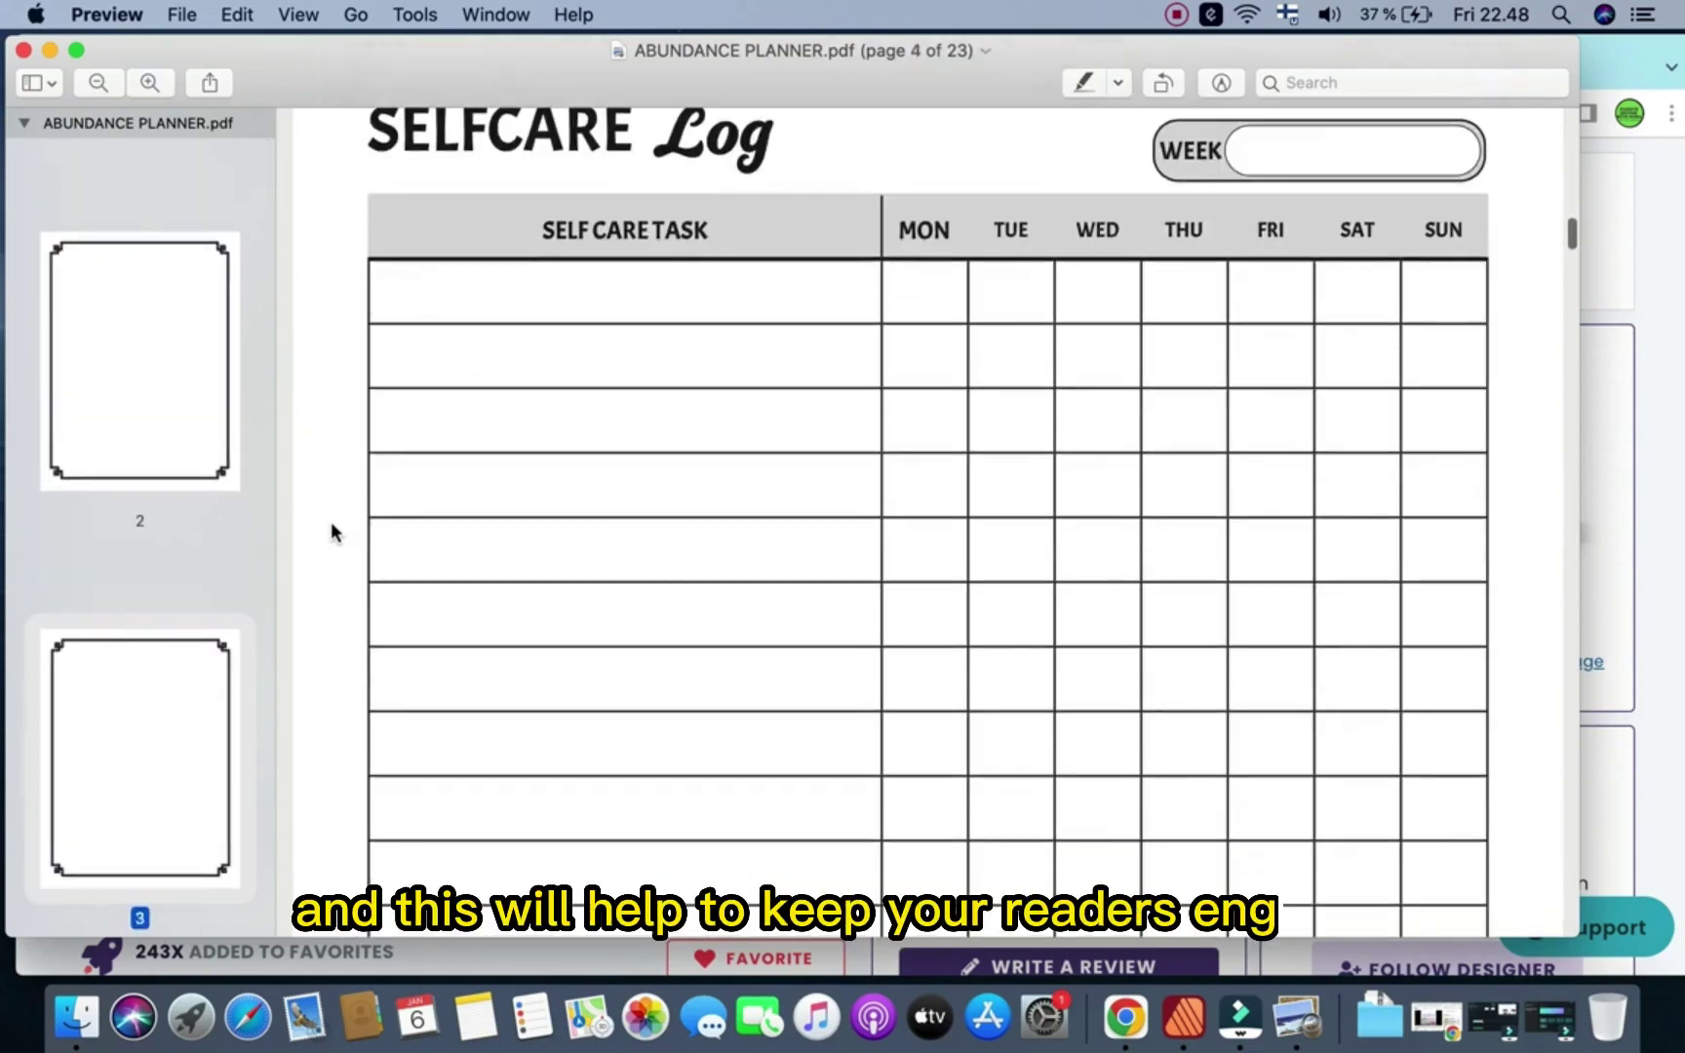
pyautogui.scroll(3, 331, 531)
pyautogui.scroll(-10, 332, 532)
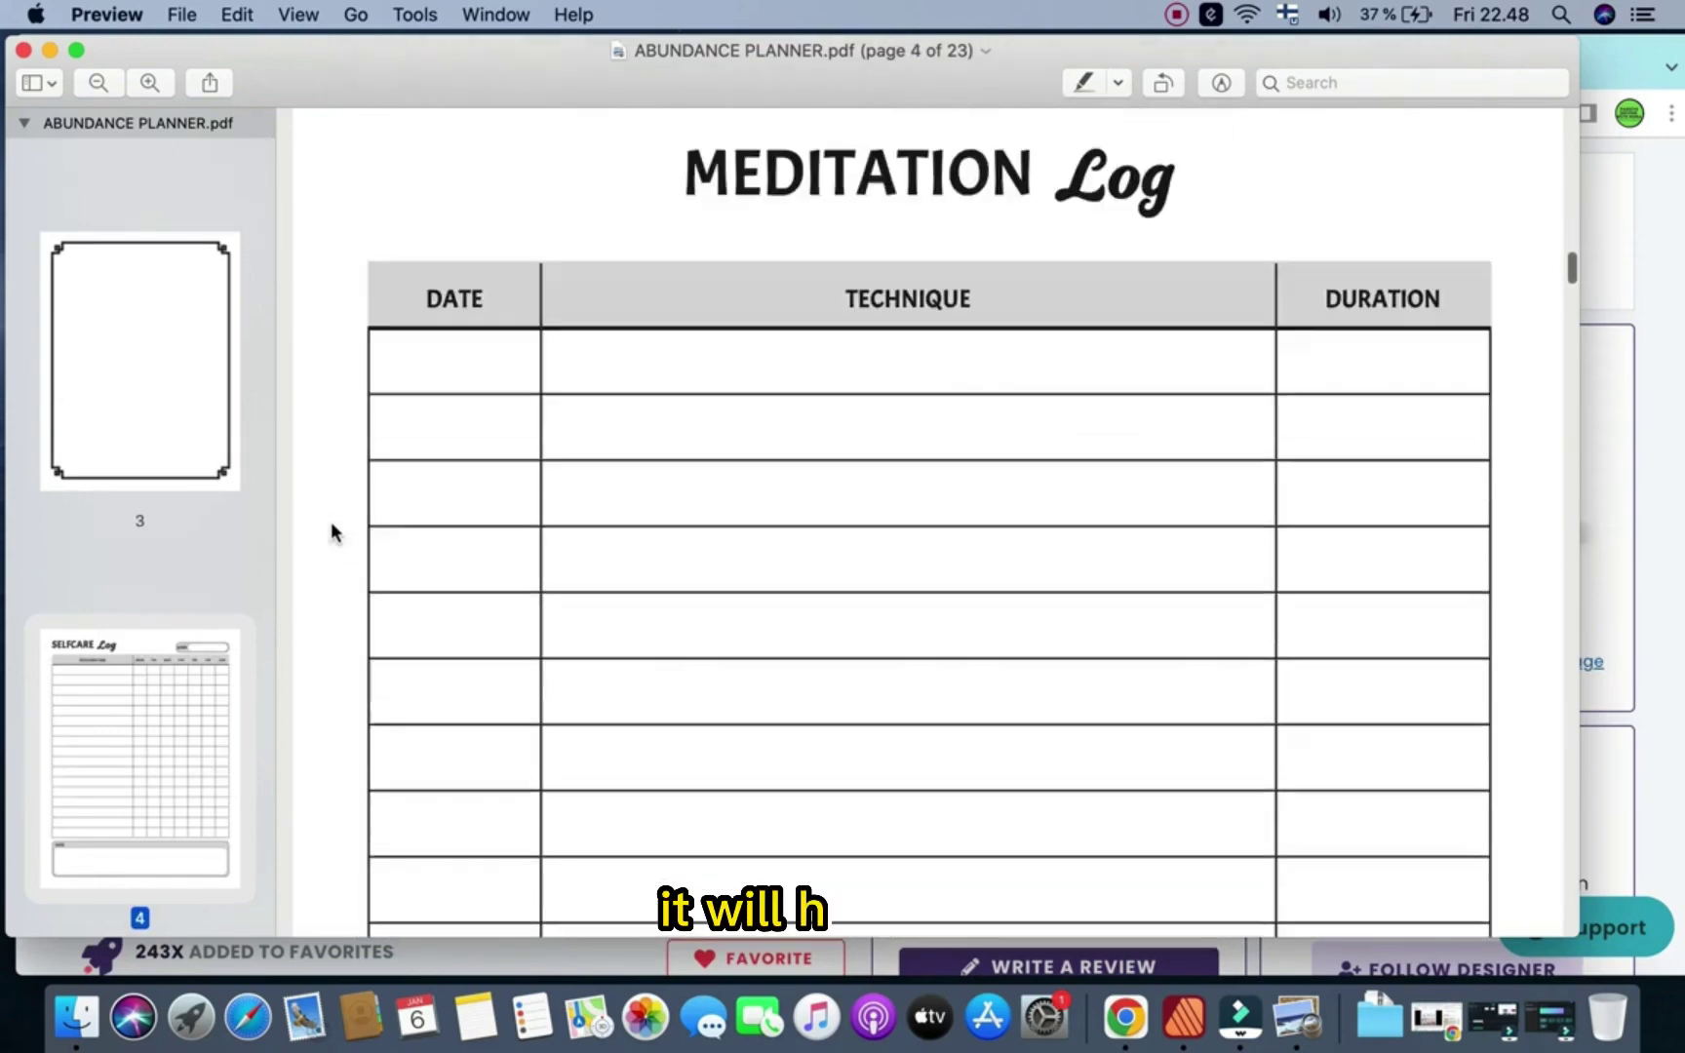
pyautogui.scroll(-15, 332, 532)
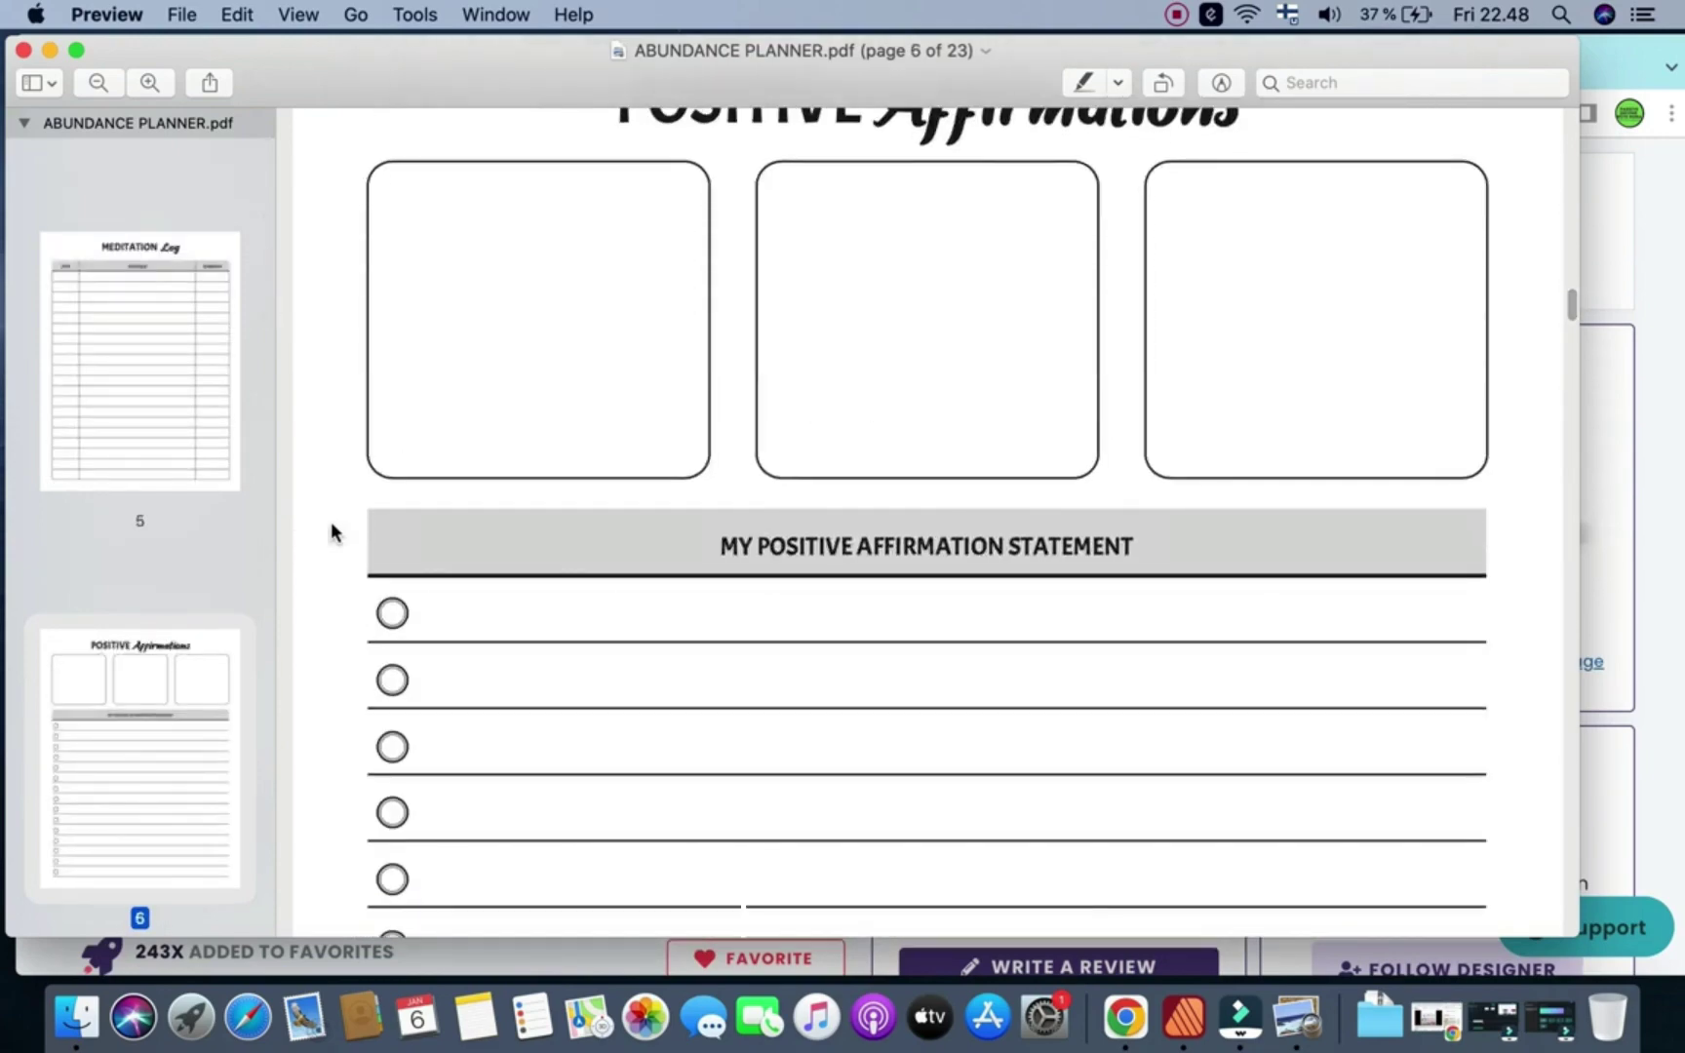
pyautogui.scroll(-5, 332, 532)
pyautogui.scroll(8, 332, 531)
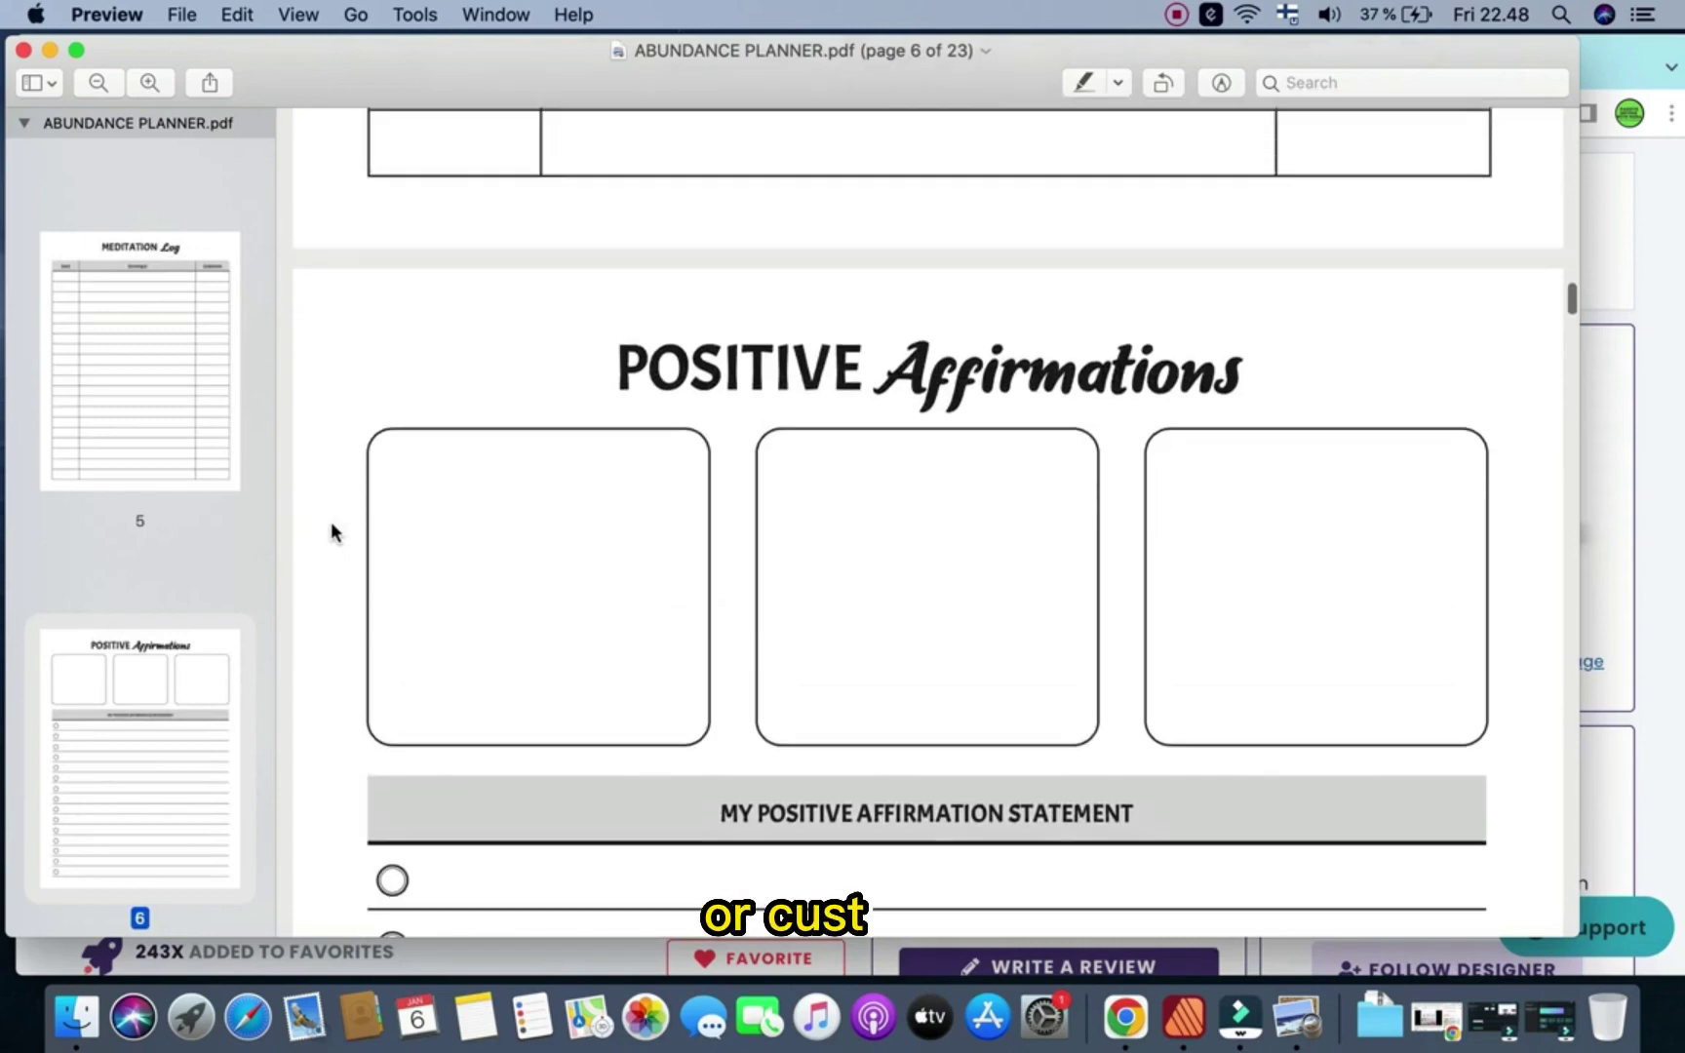
pyautogui.scroll(-10, 331, 532)
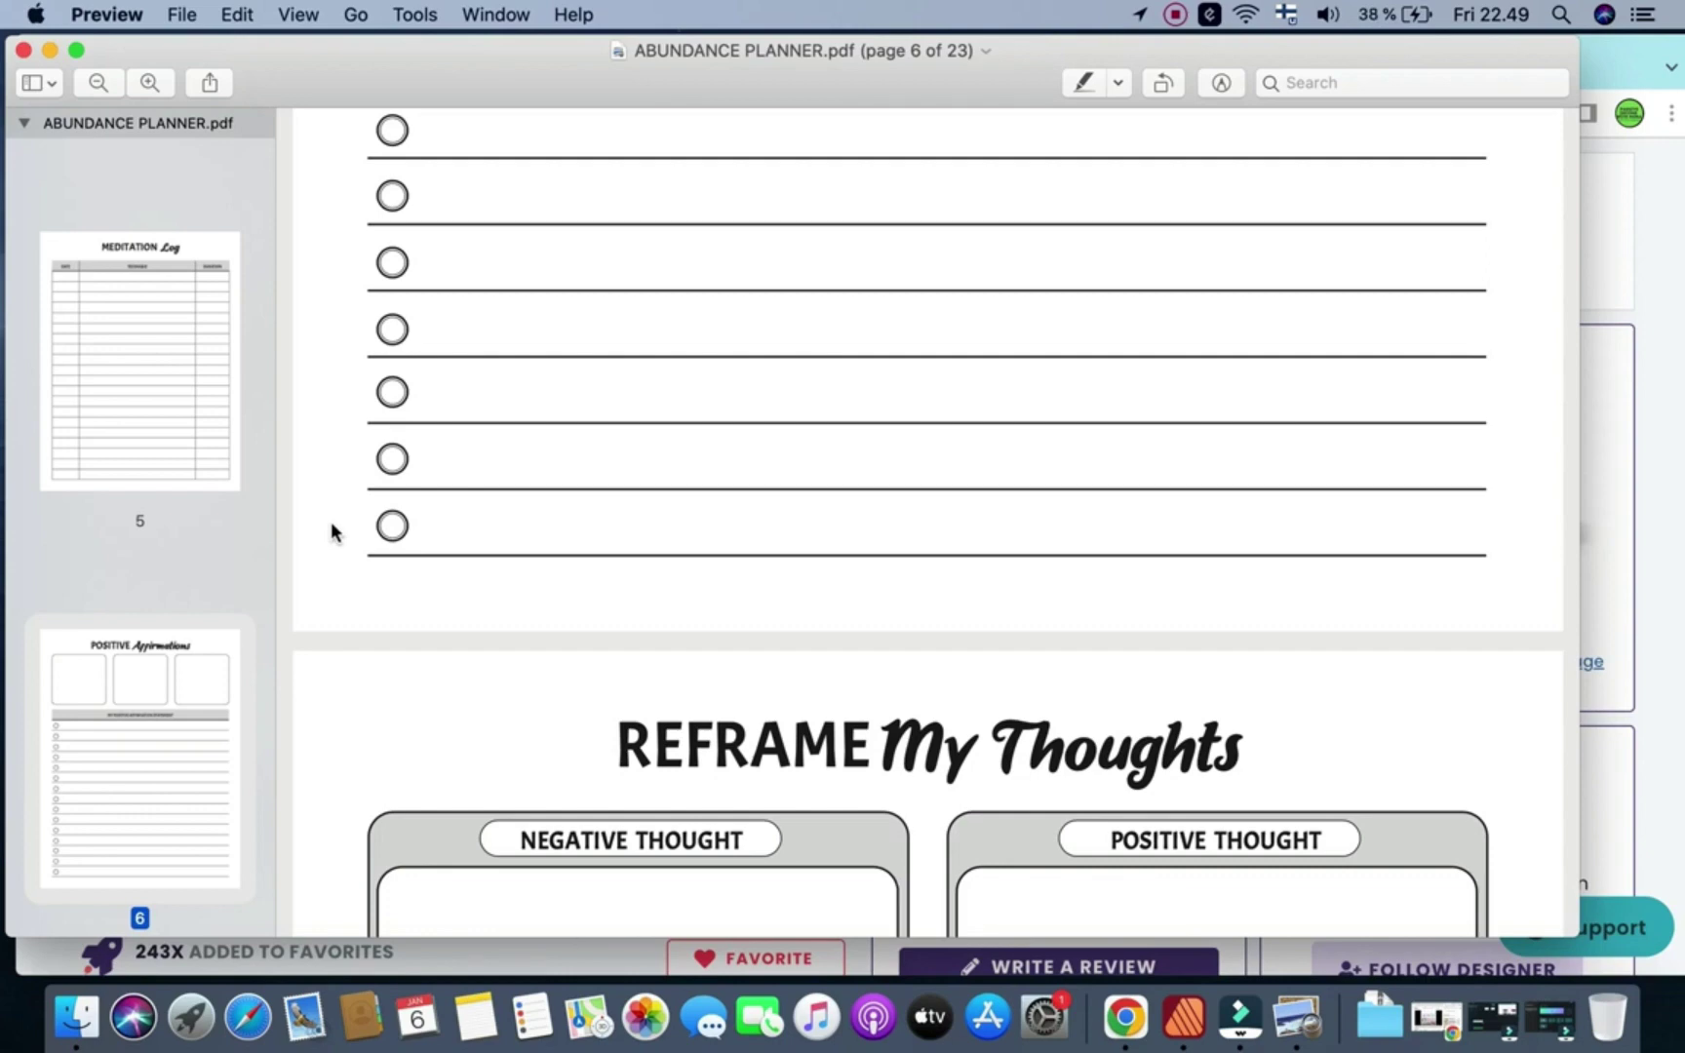
# - Review the Daily Planner pages, then scroll back to the ABUNDNCE MINDSET Journal cover
pyautogui.scroll(-15, 331, 531)
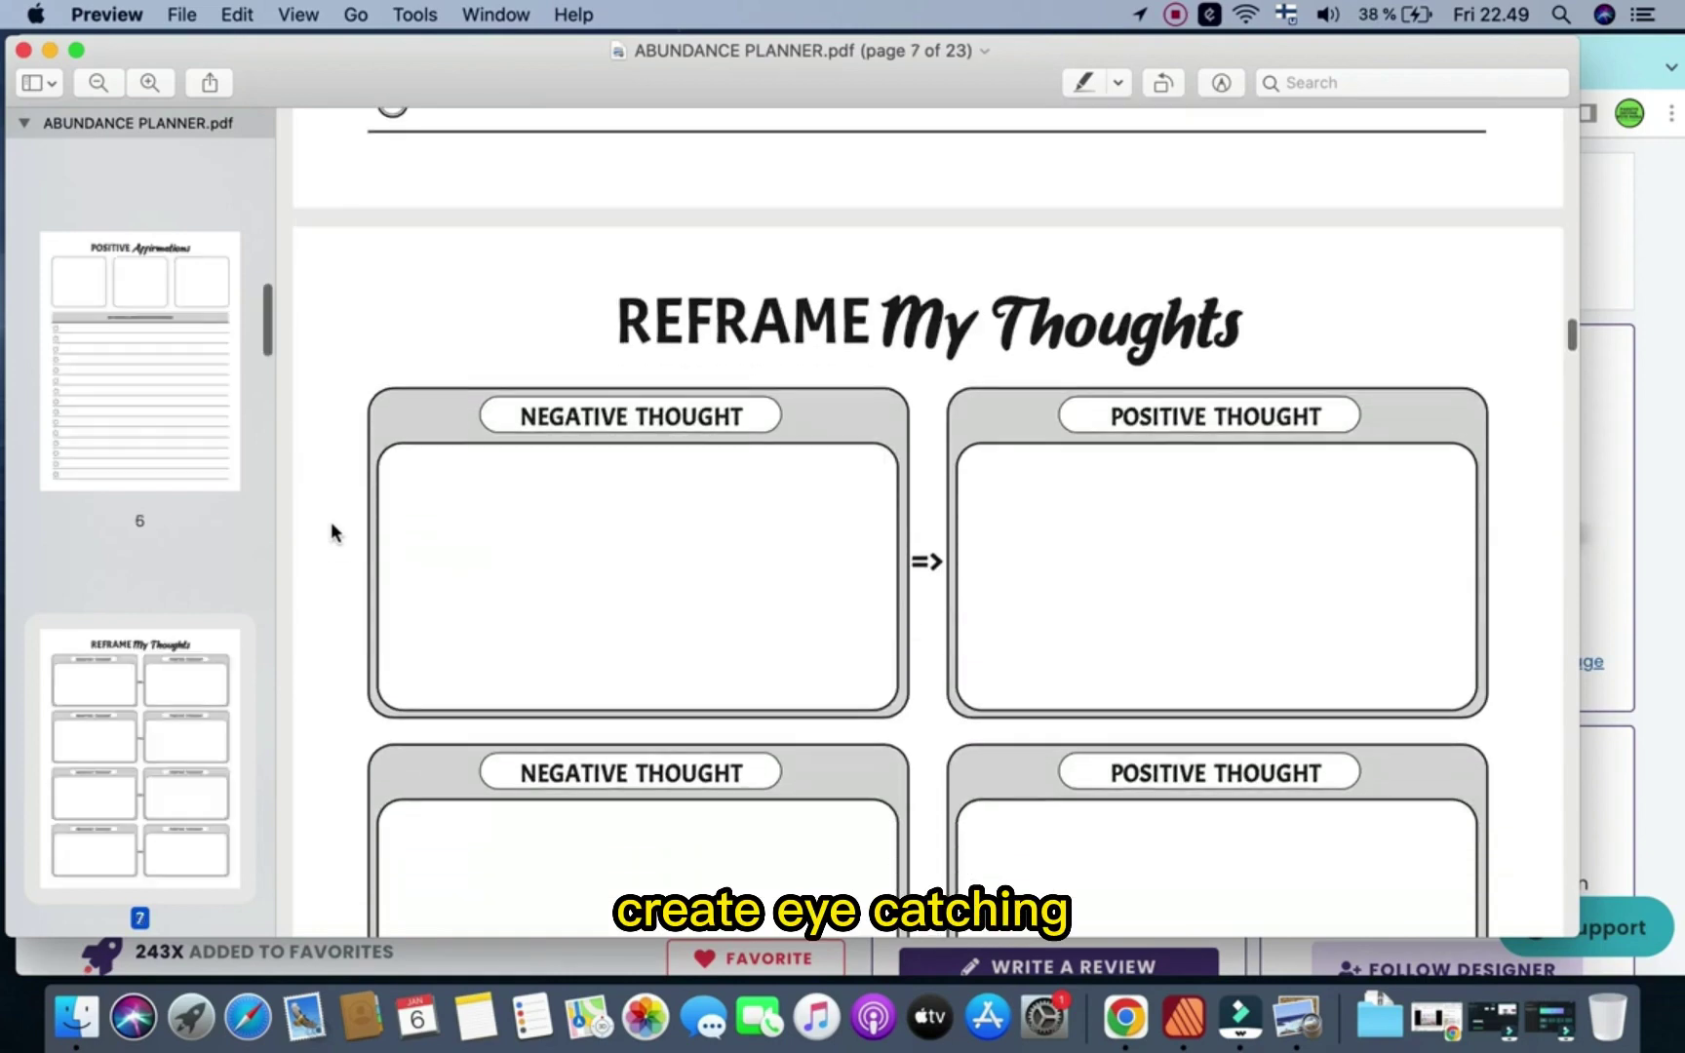
pyautogui.scroll(-15, 331, 531)
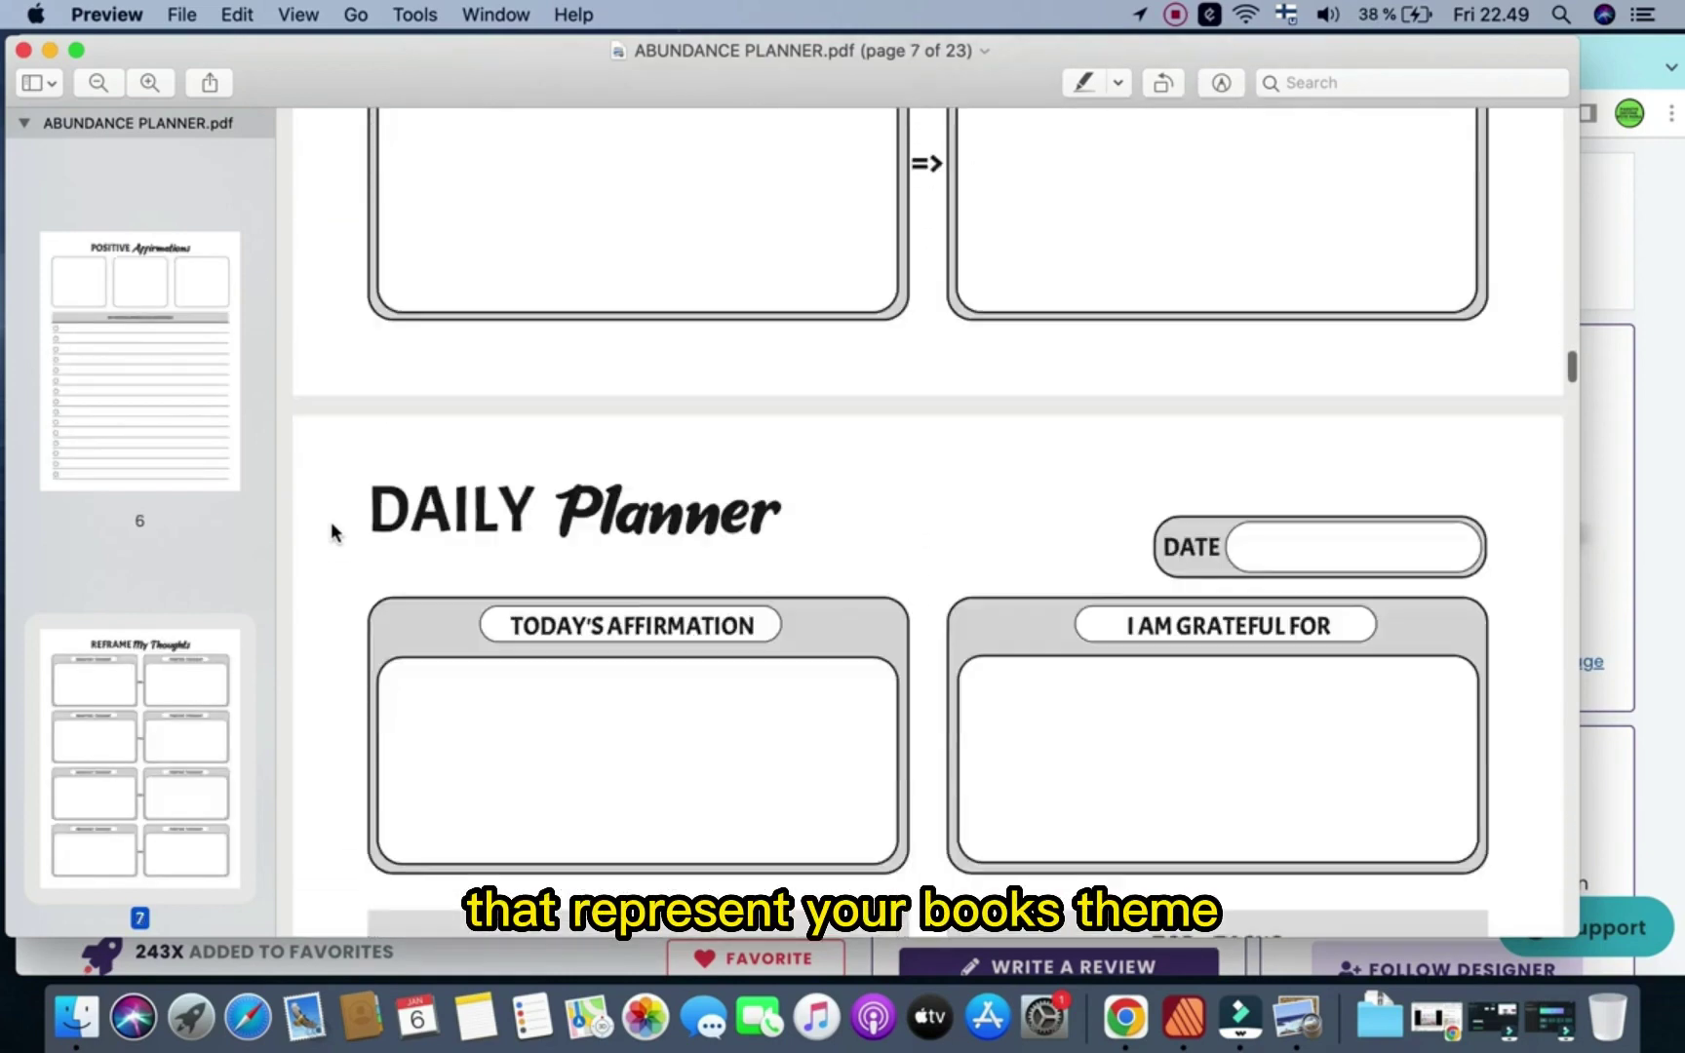
pyautogui.scroll(15, 332, 532)
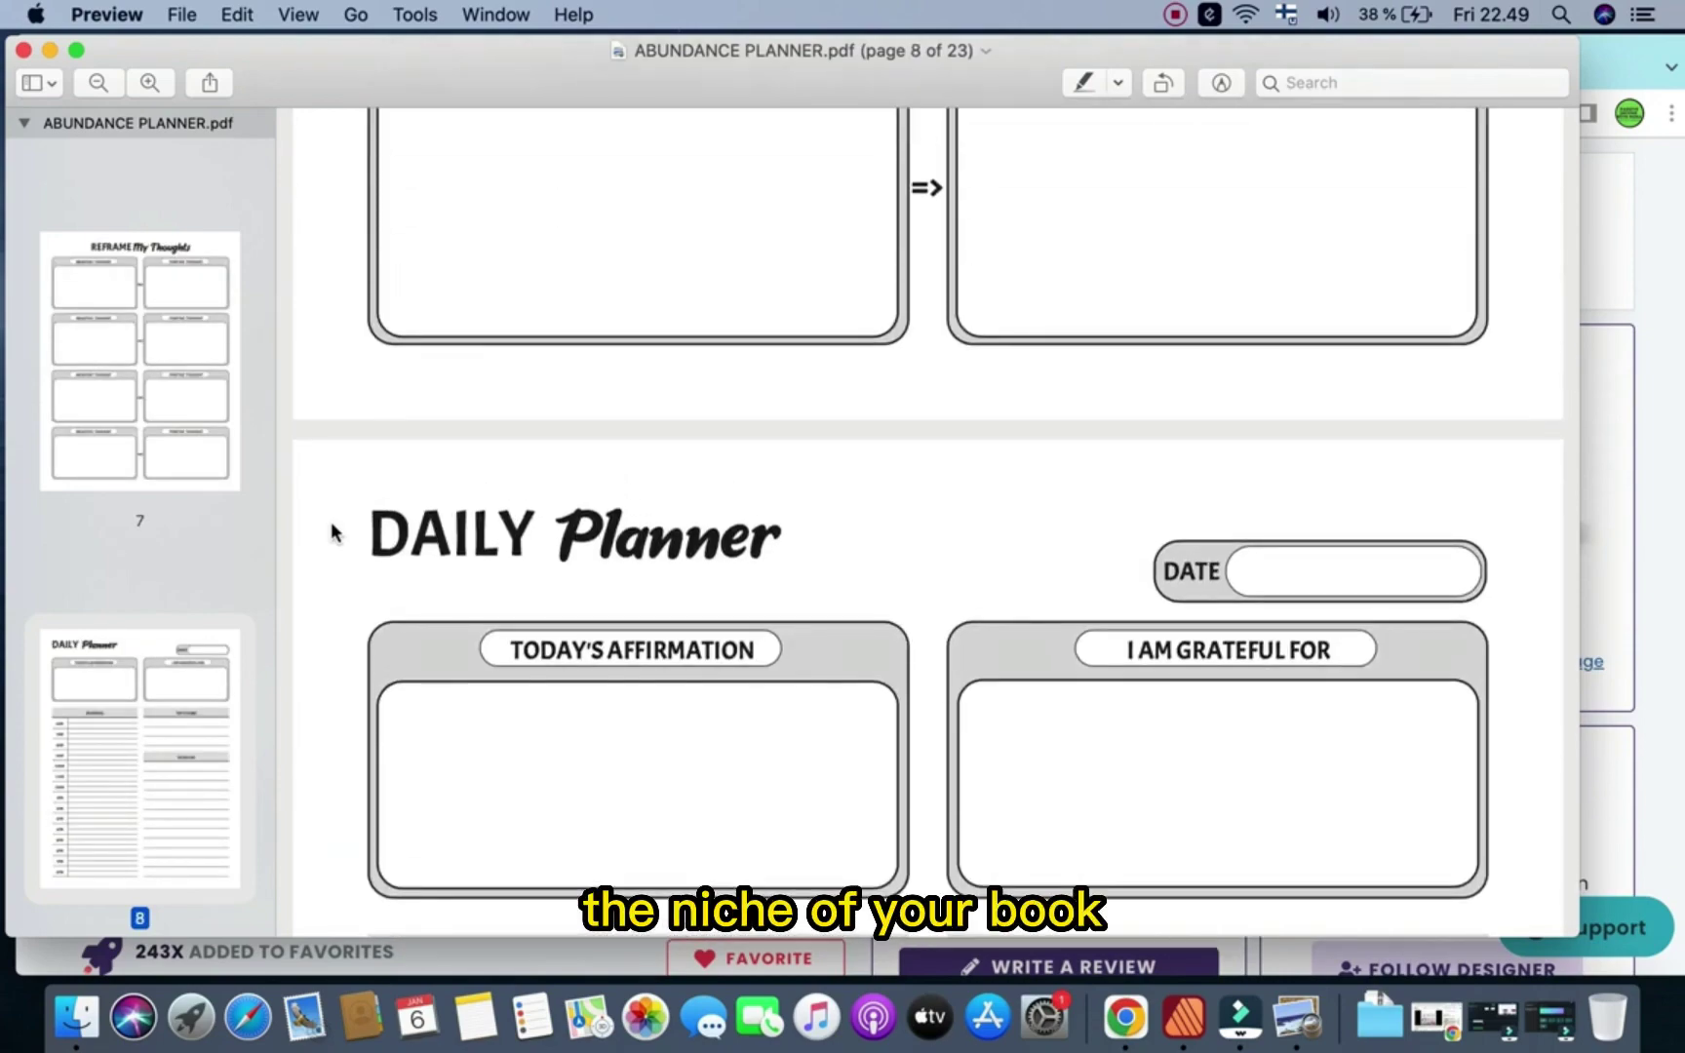
pyautogui.scroll(8, 332, 531)
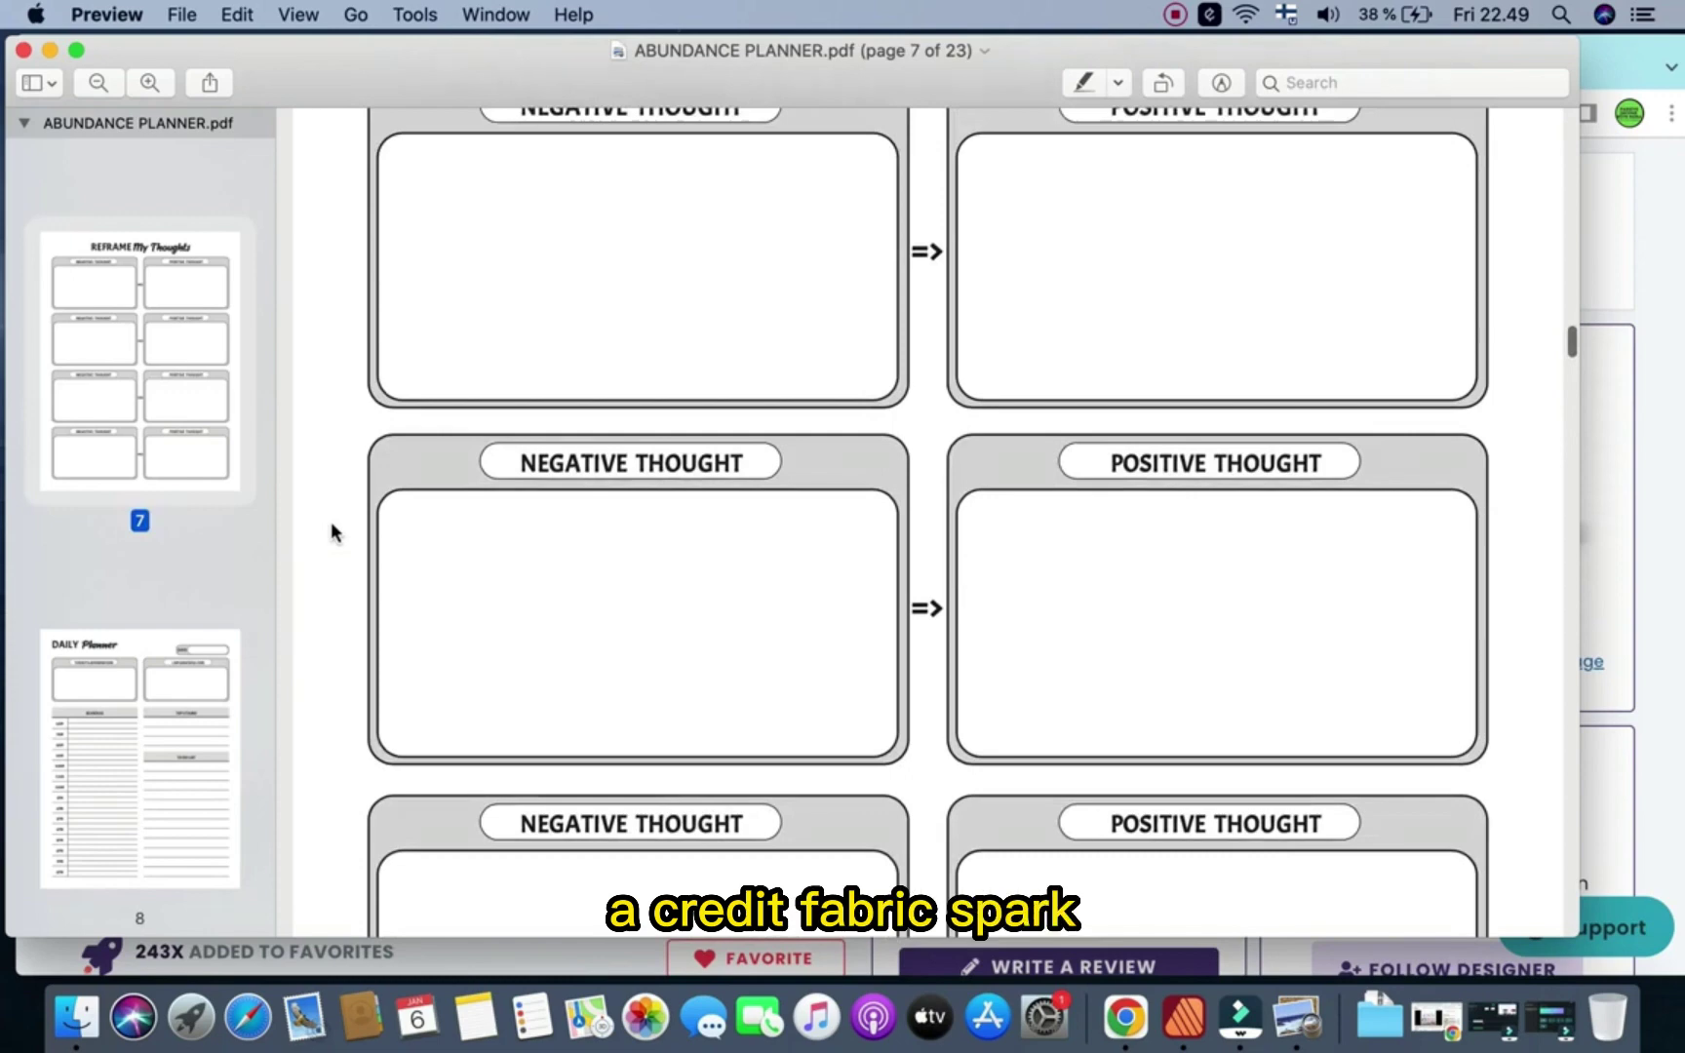
pyautogui.scroll(5, 332, 531)
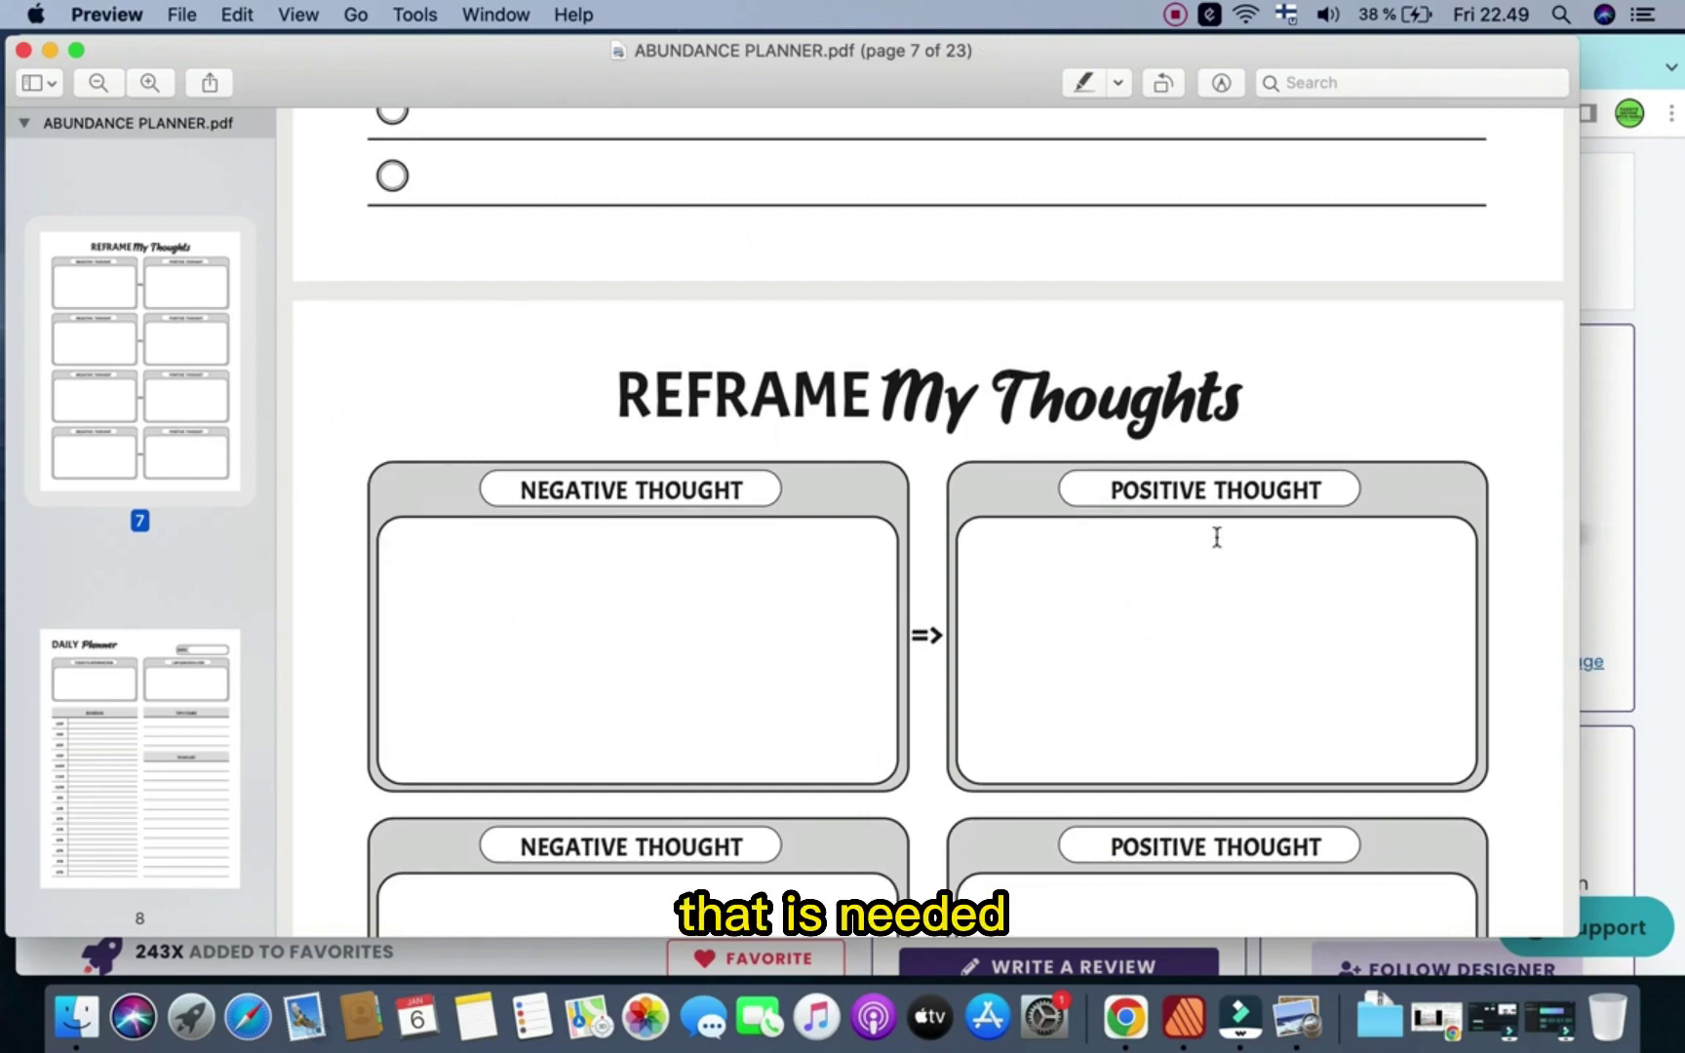
pyautogui.scroll(-15, 1276, 751)
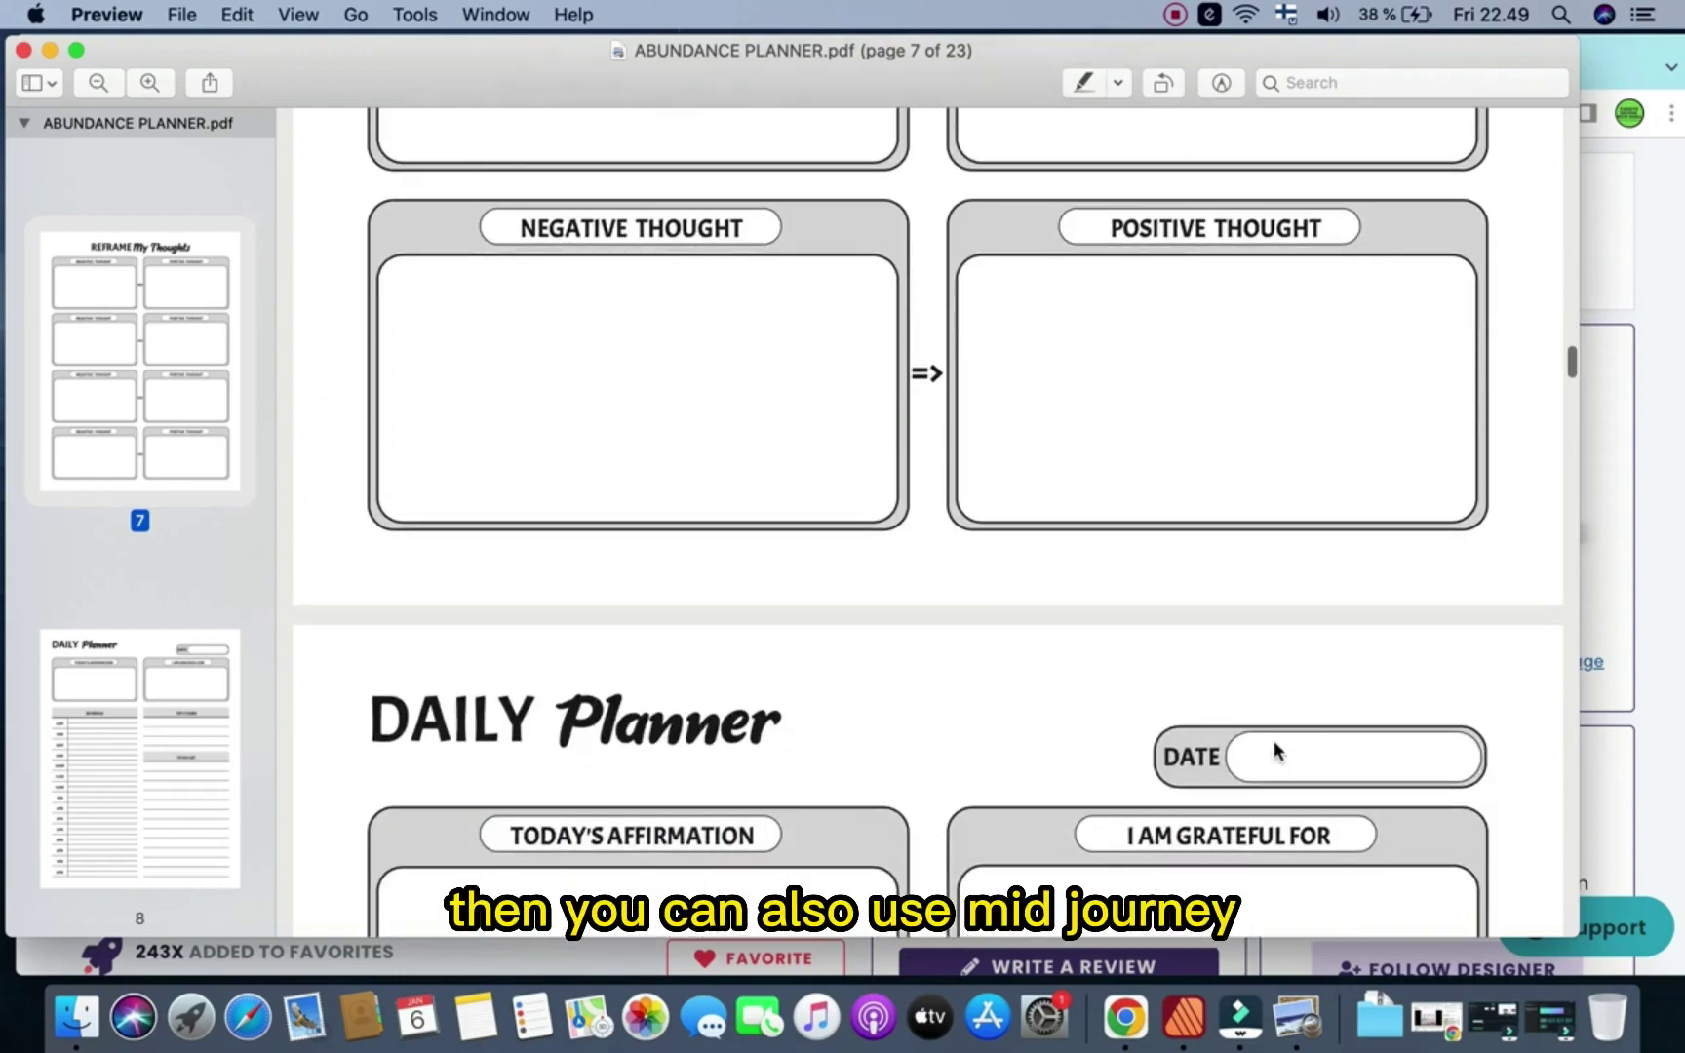
pyautogui.scroll(-5, 1274, 747)
pyautogui.scroll(20, 1274, 747)
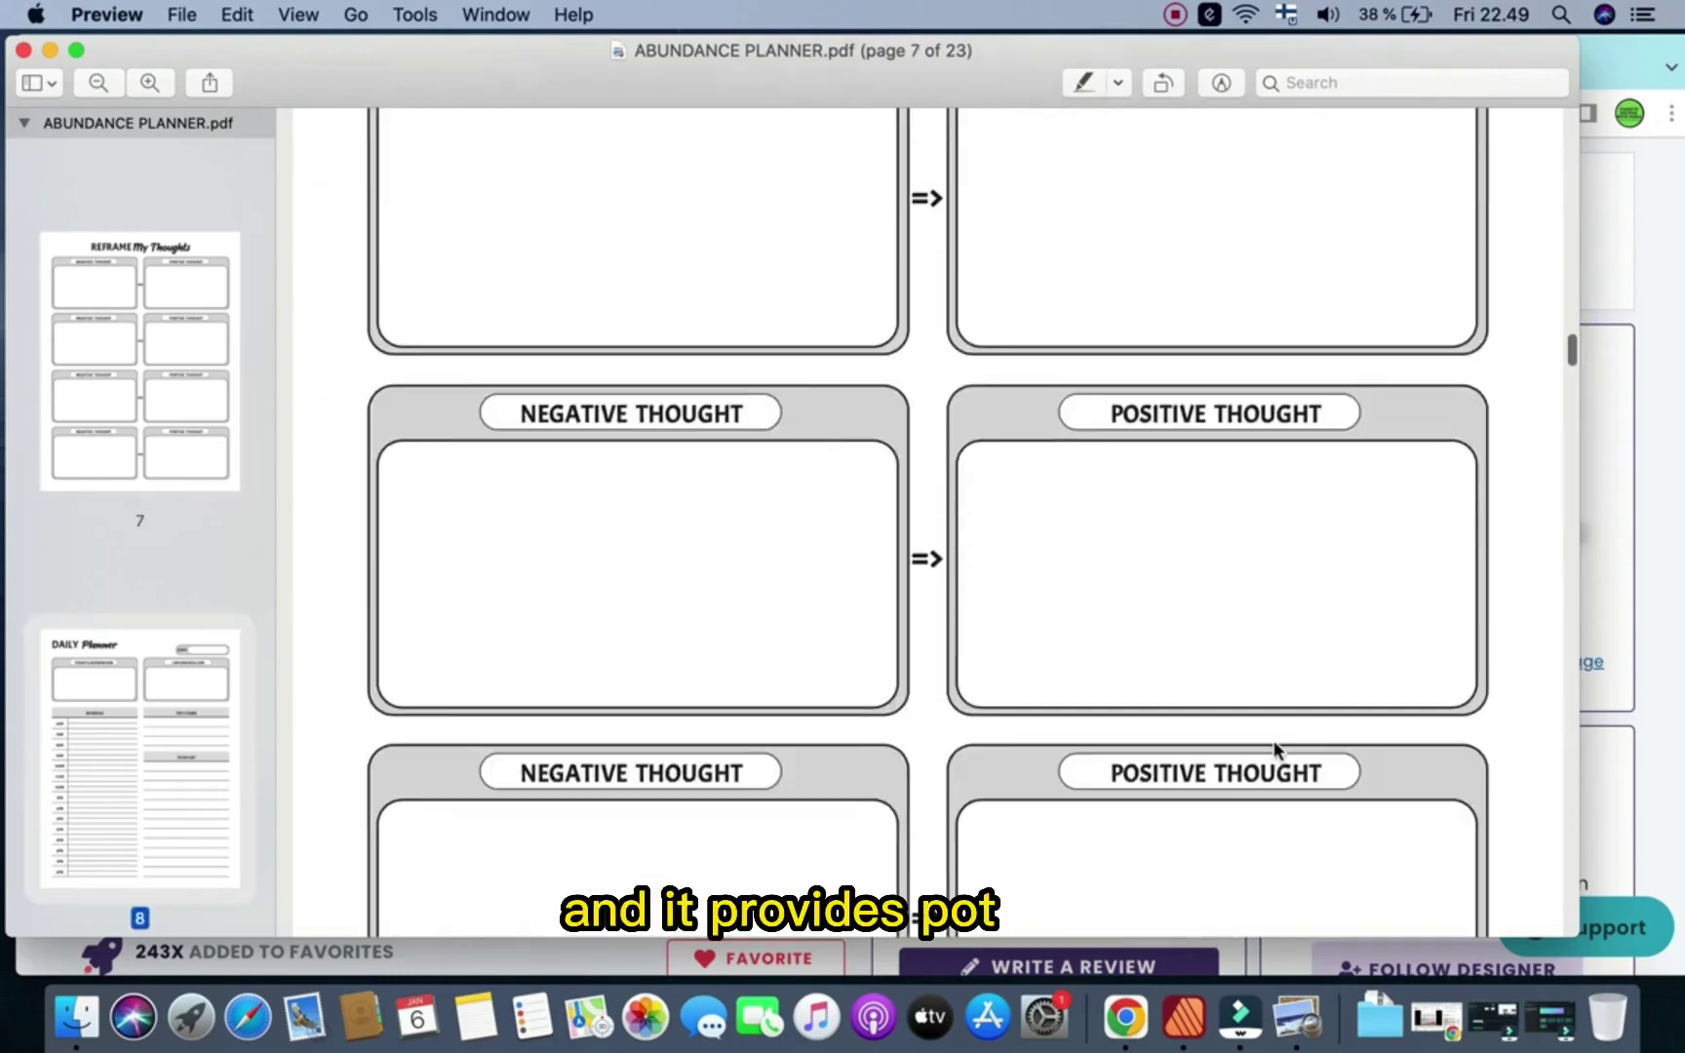
pyautogui.scroll(20, 1273, 751)
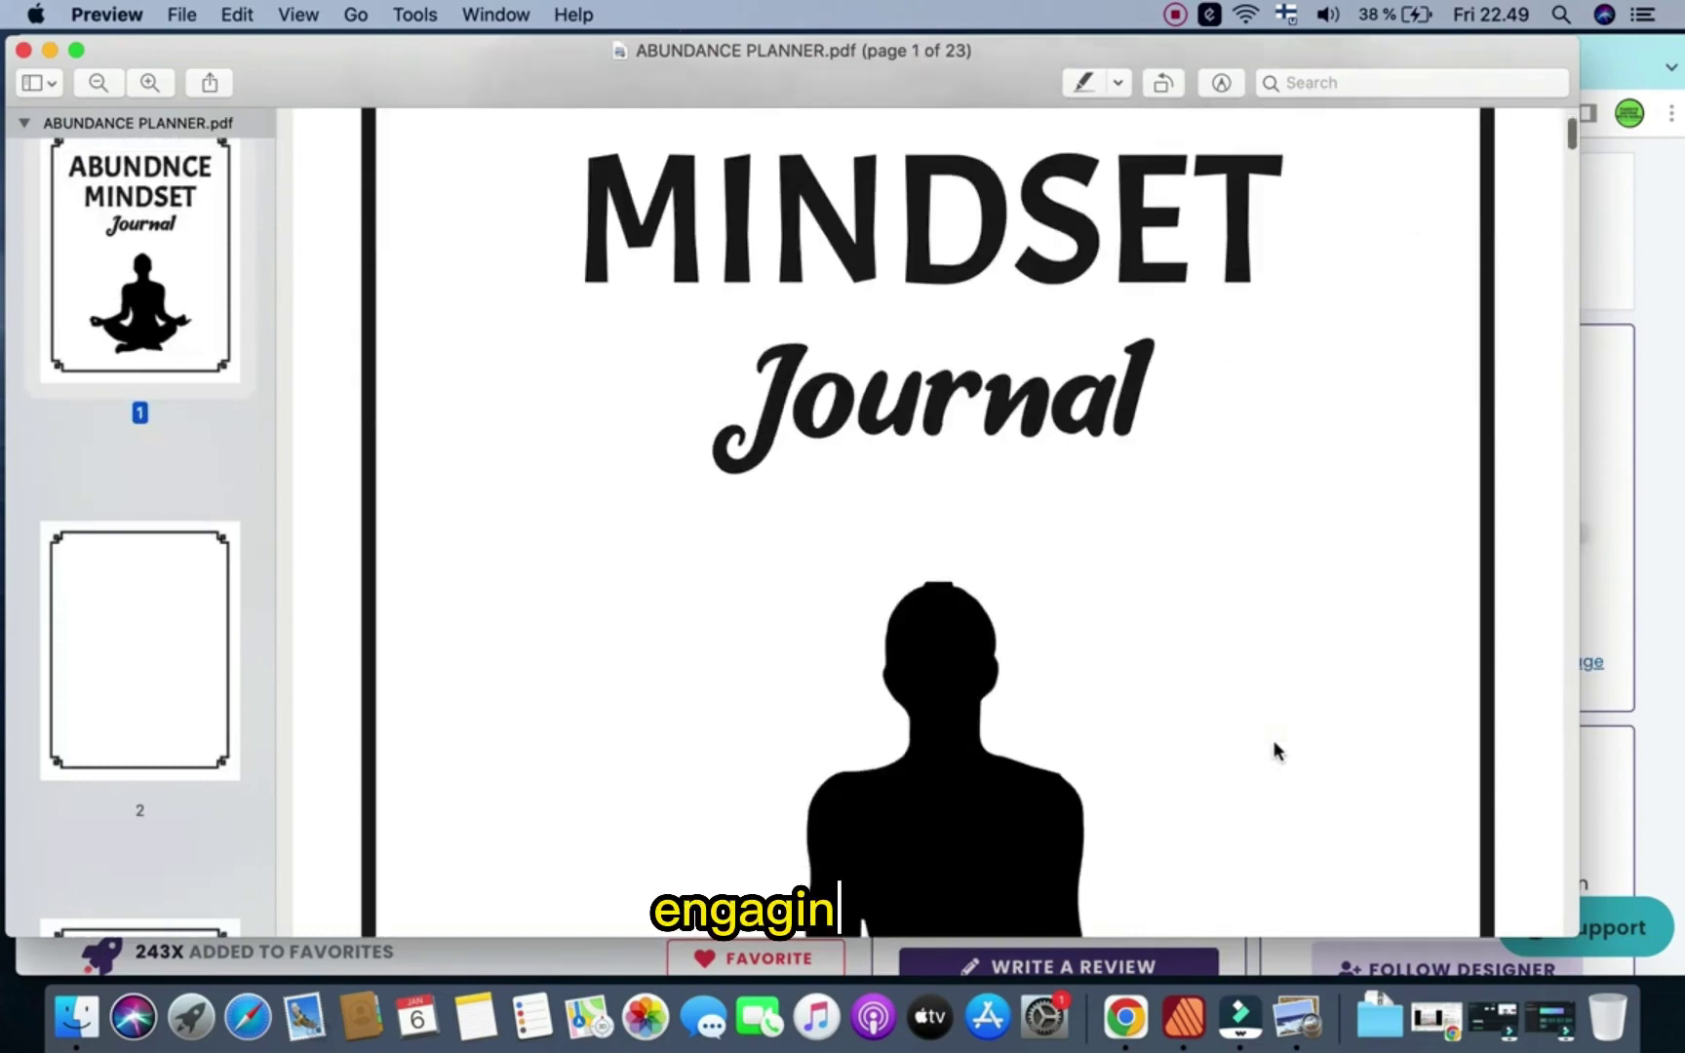
pyautogui.scroll(5, 1273, 746)
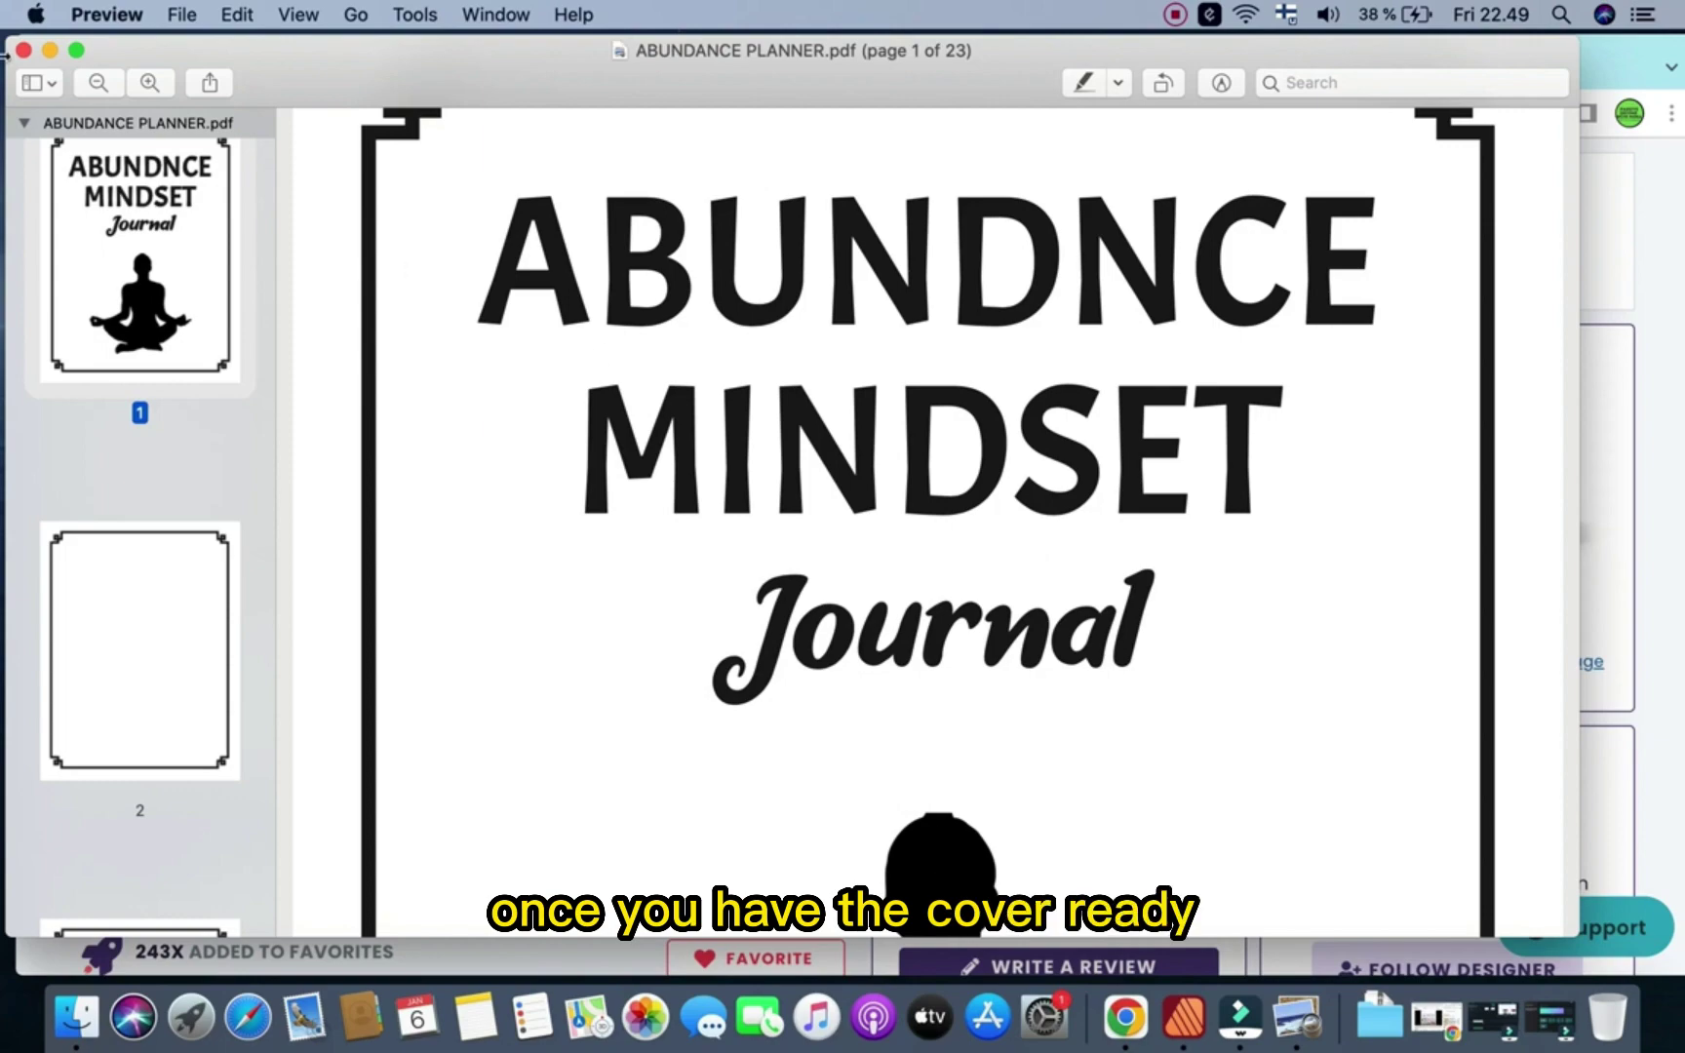
# - Minimize Preview, load canva.com in a new Chrome tab, and return to the template folder
pyautogui.click(48, 51)
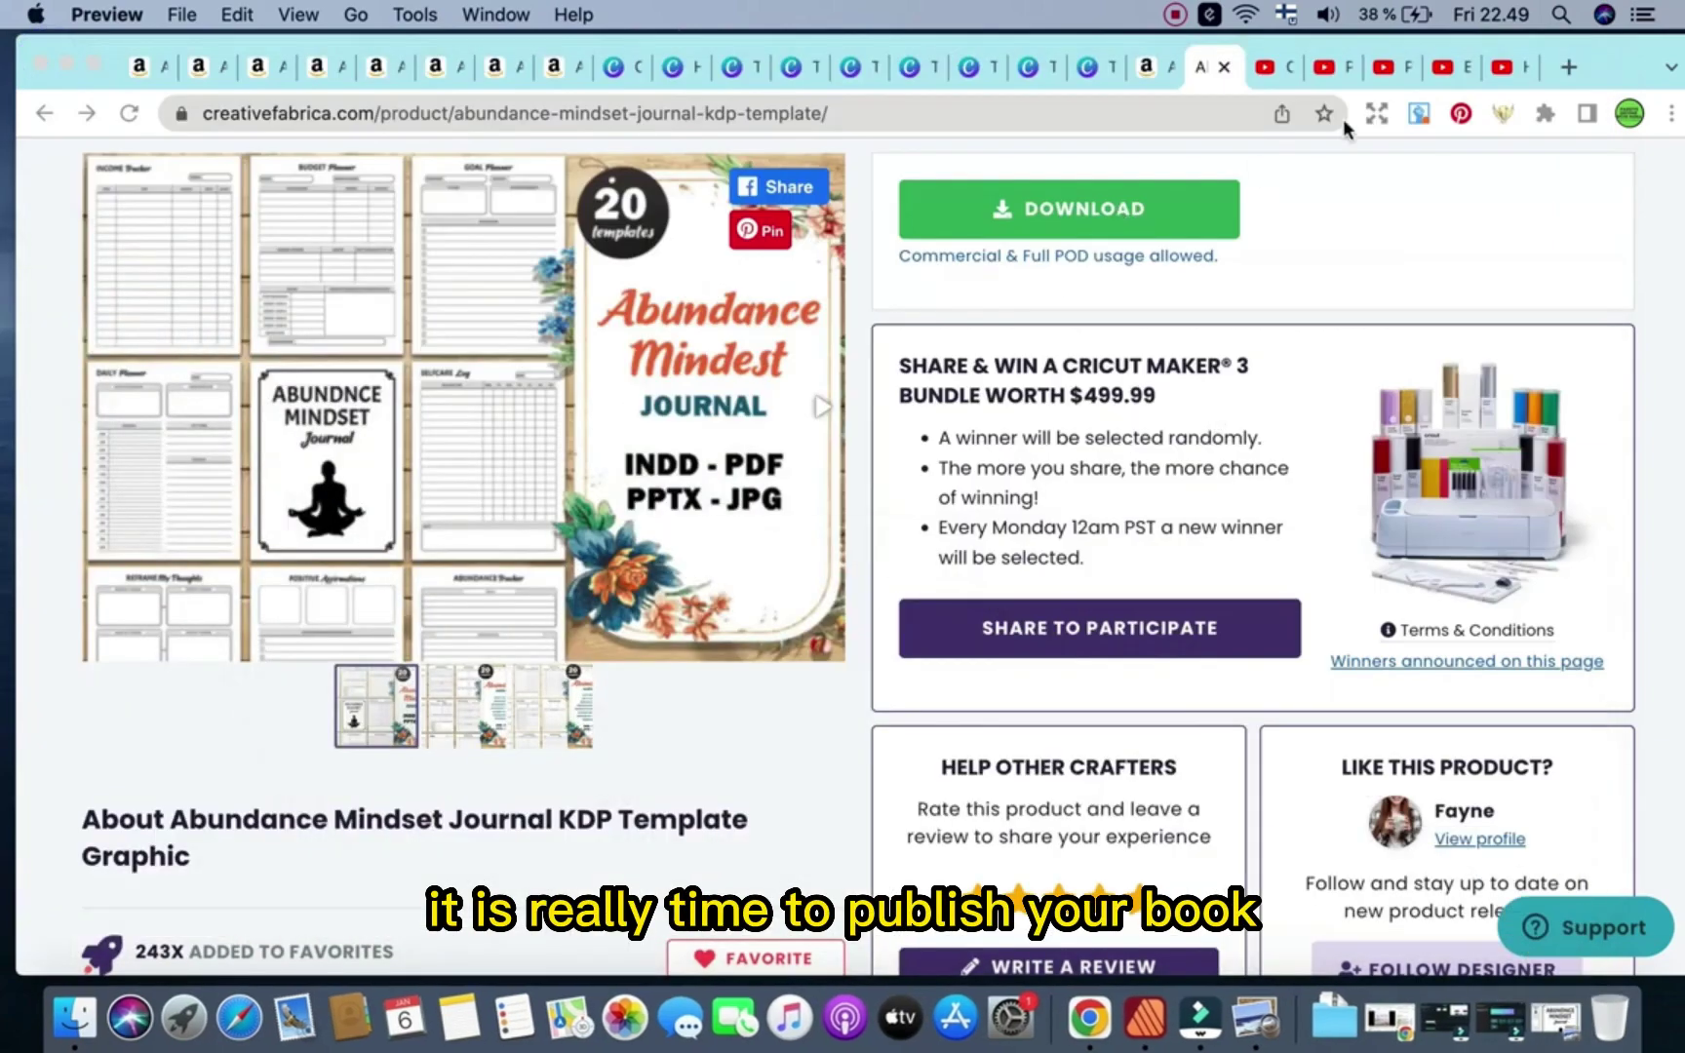
pyautogui.click(1548, 69)
pyautogui.click(1568, 66)
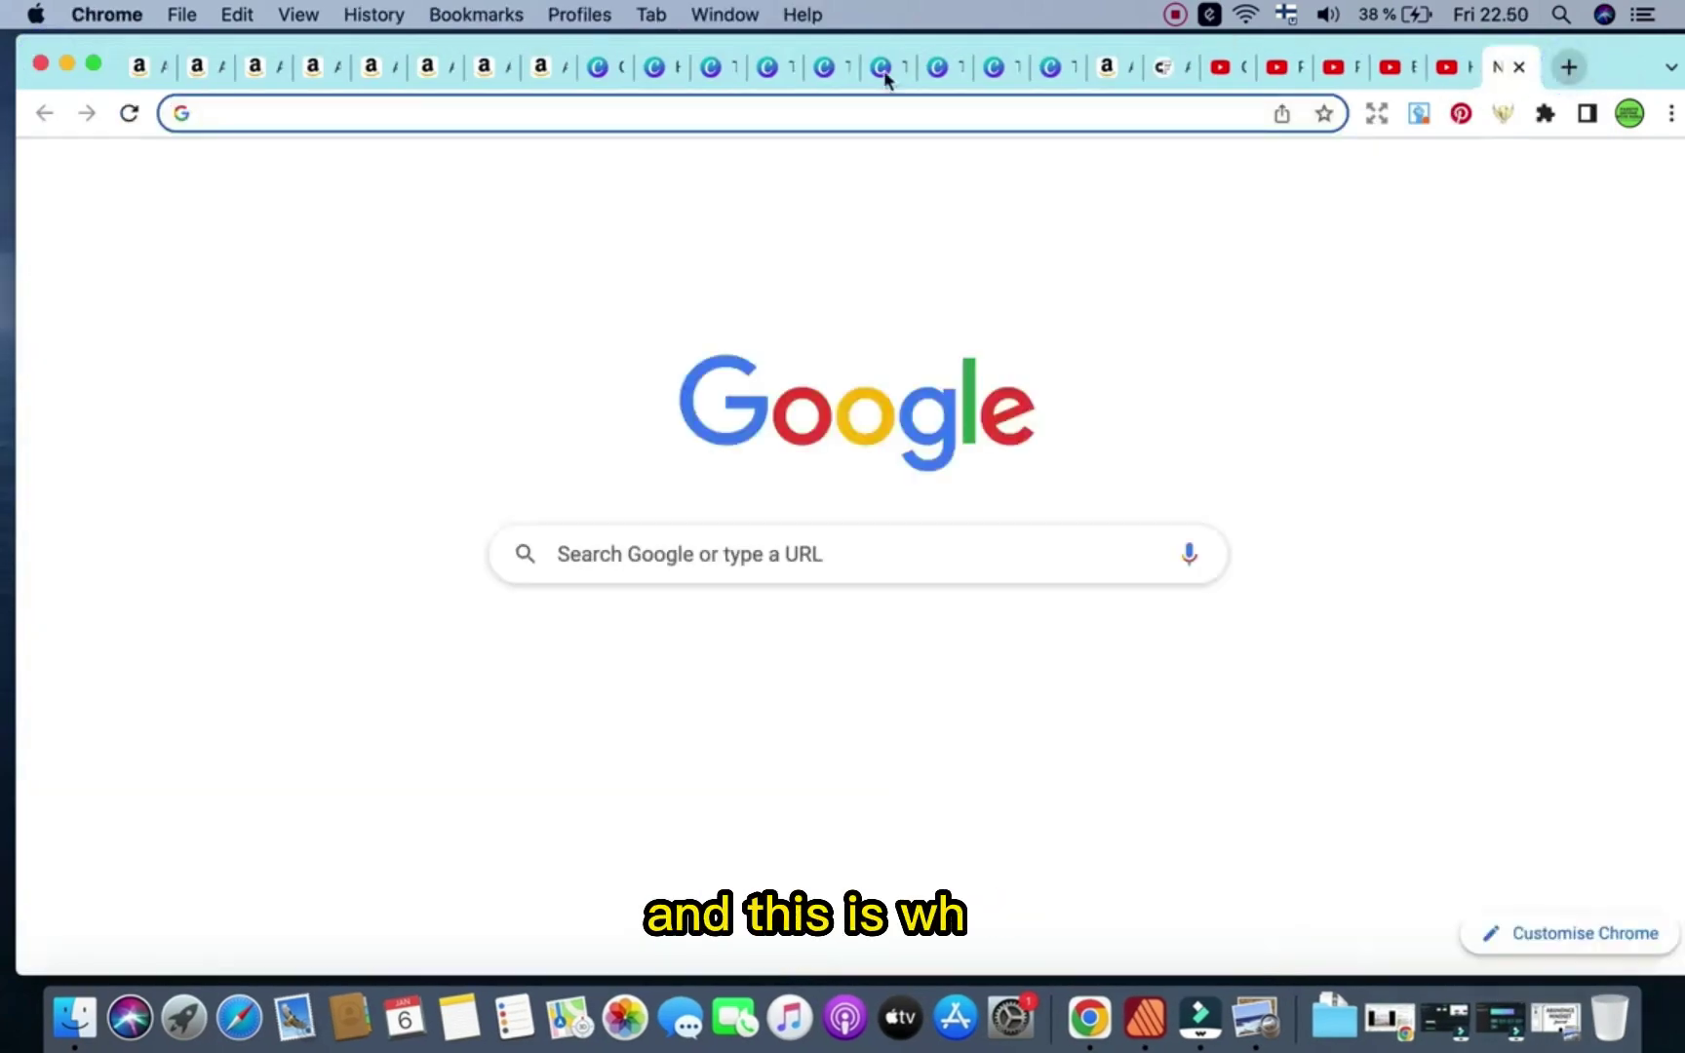
pyautogui.write('canva.com')
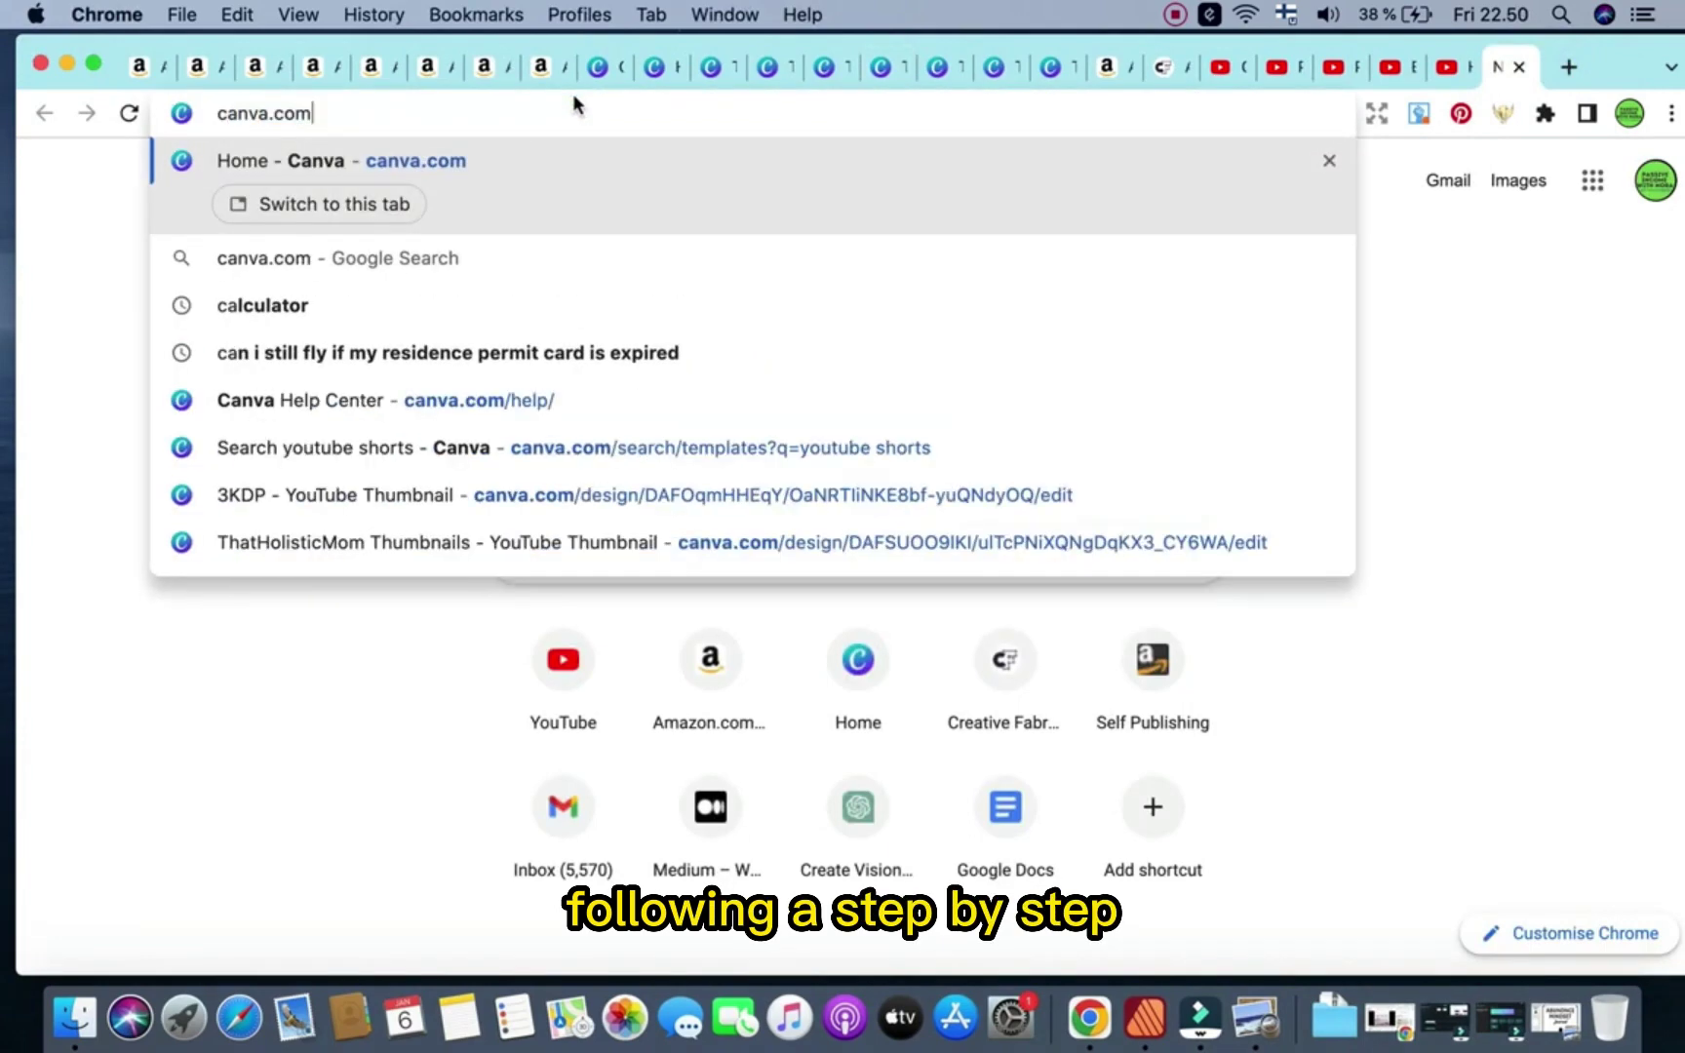
pyautogui.press('Return')
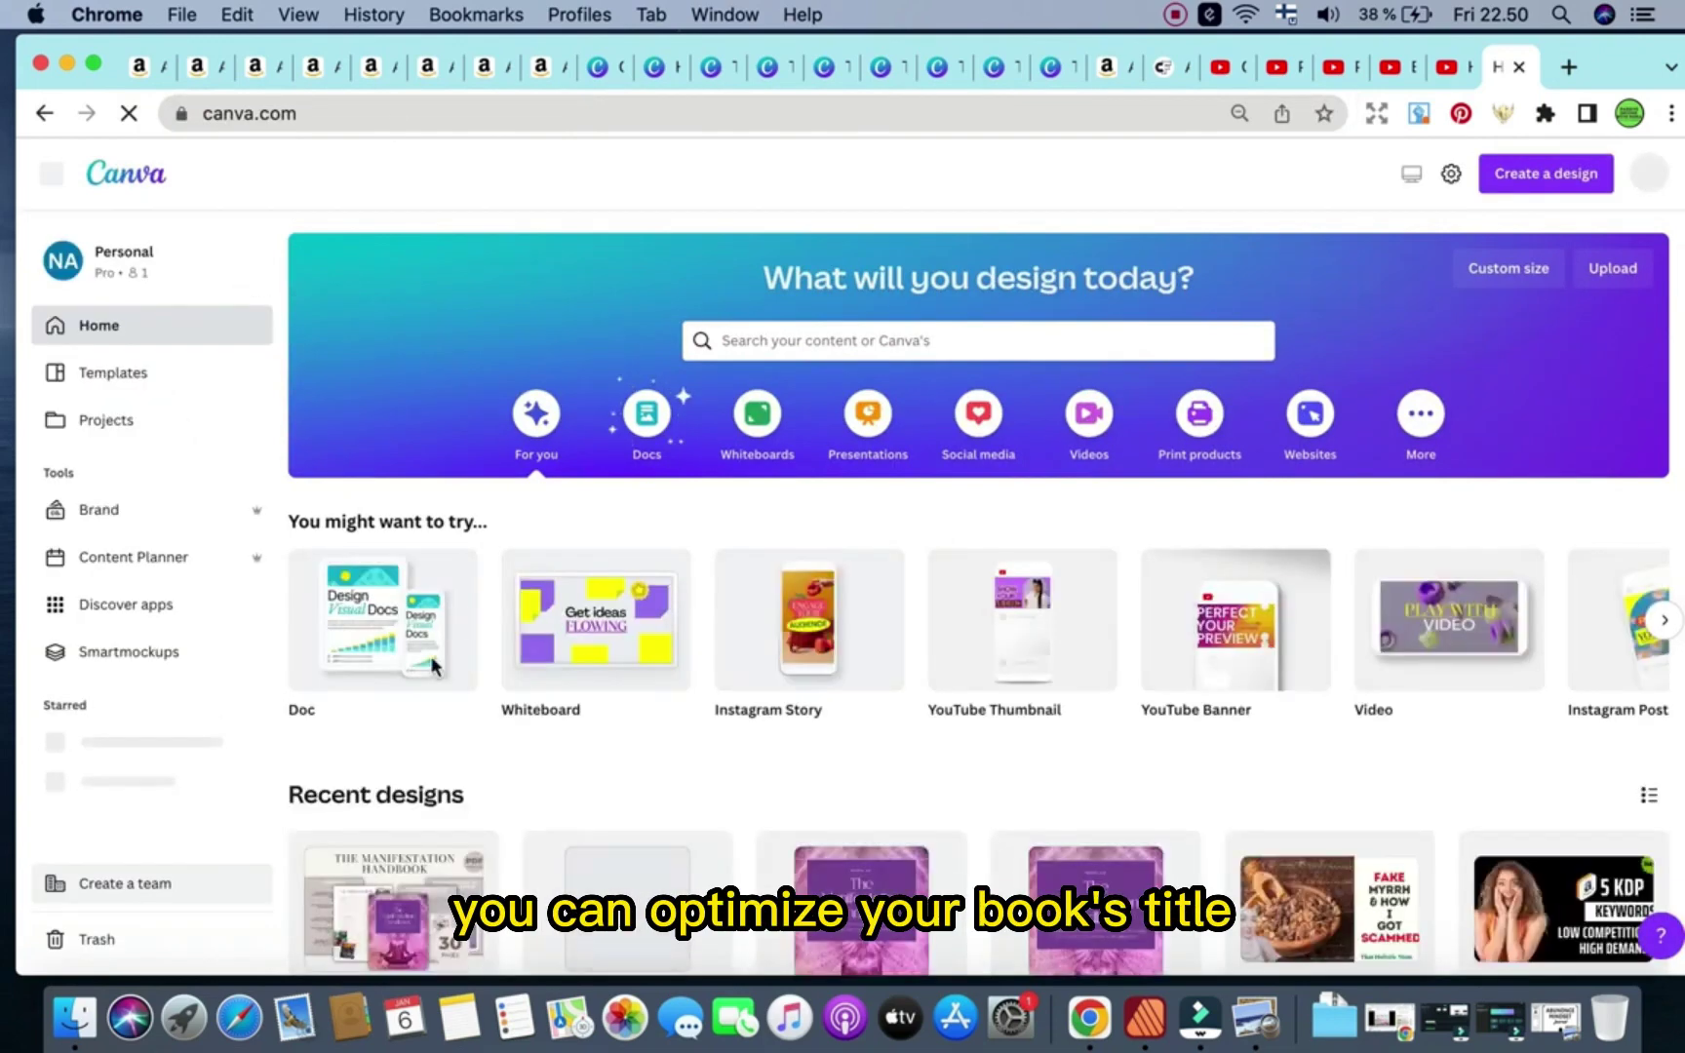
pyautogui.click(74, 1017)
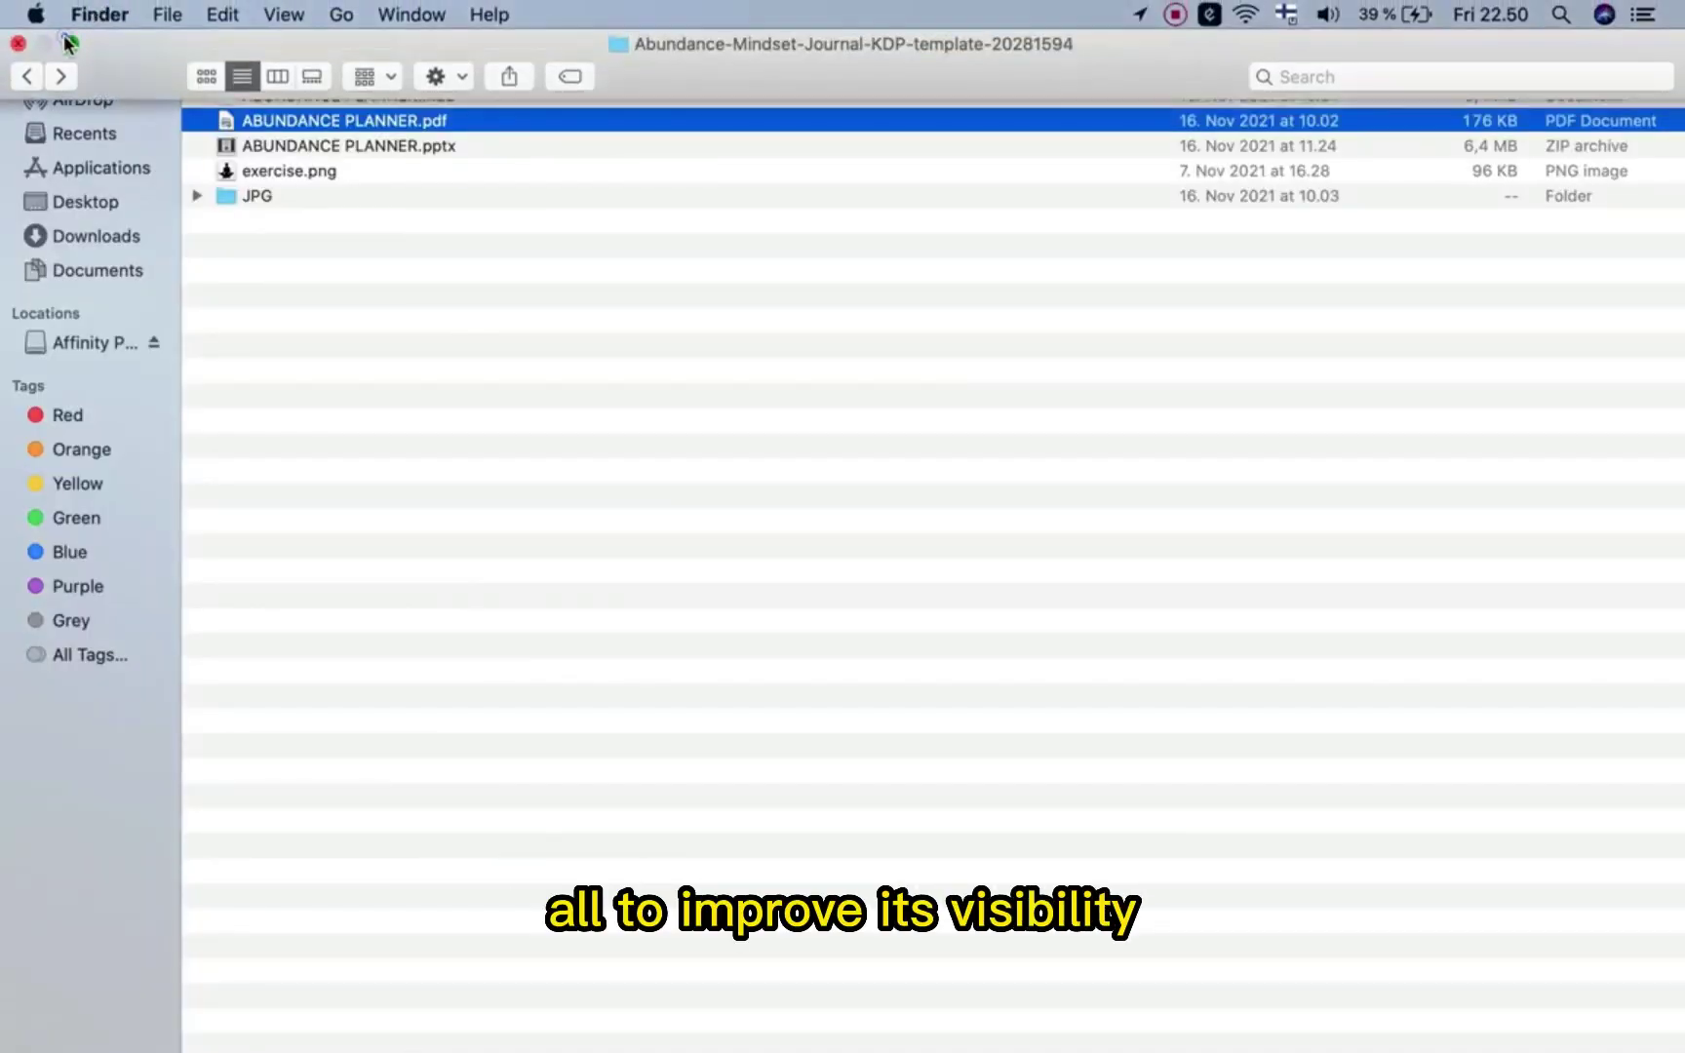
# - Drag ABUNDANCE PLANNER.pdf from a windowed Finder onto the Canva home page to import it
pyautogui.click(63, 35)
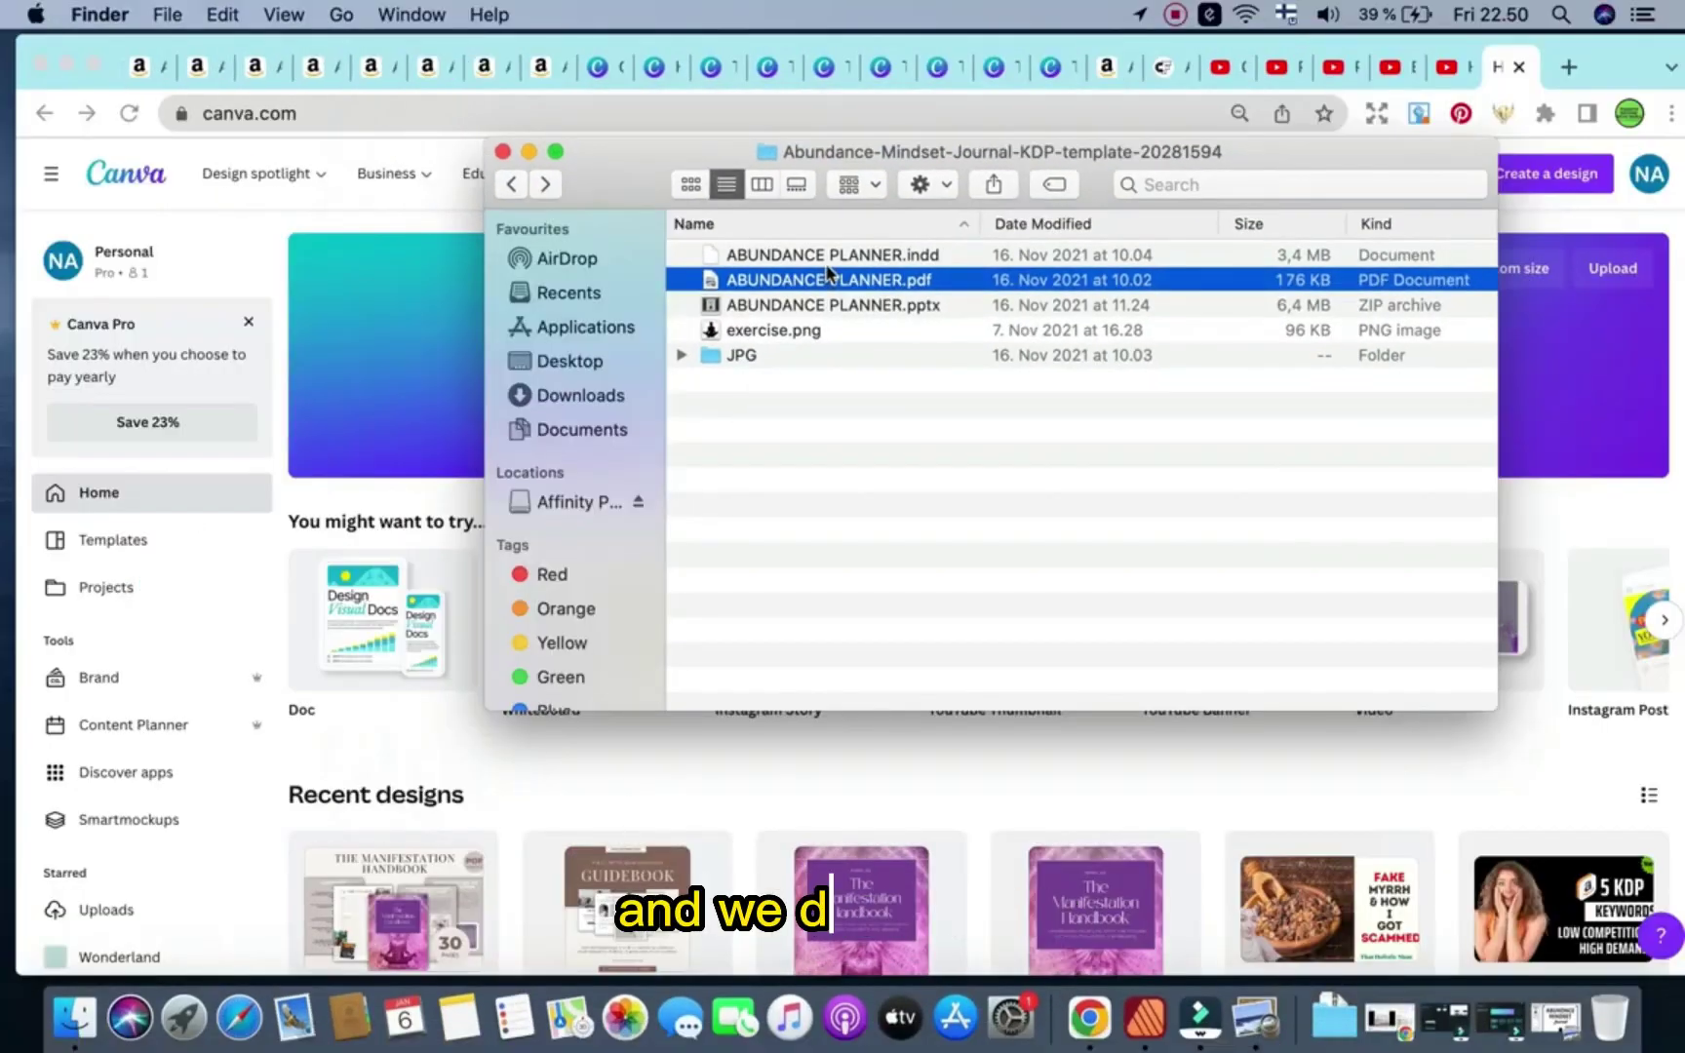
pyautogui.moveTo(841, 282); pyautogui.dragTo(365, 903)
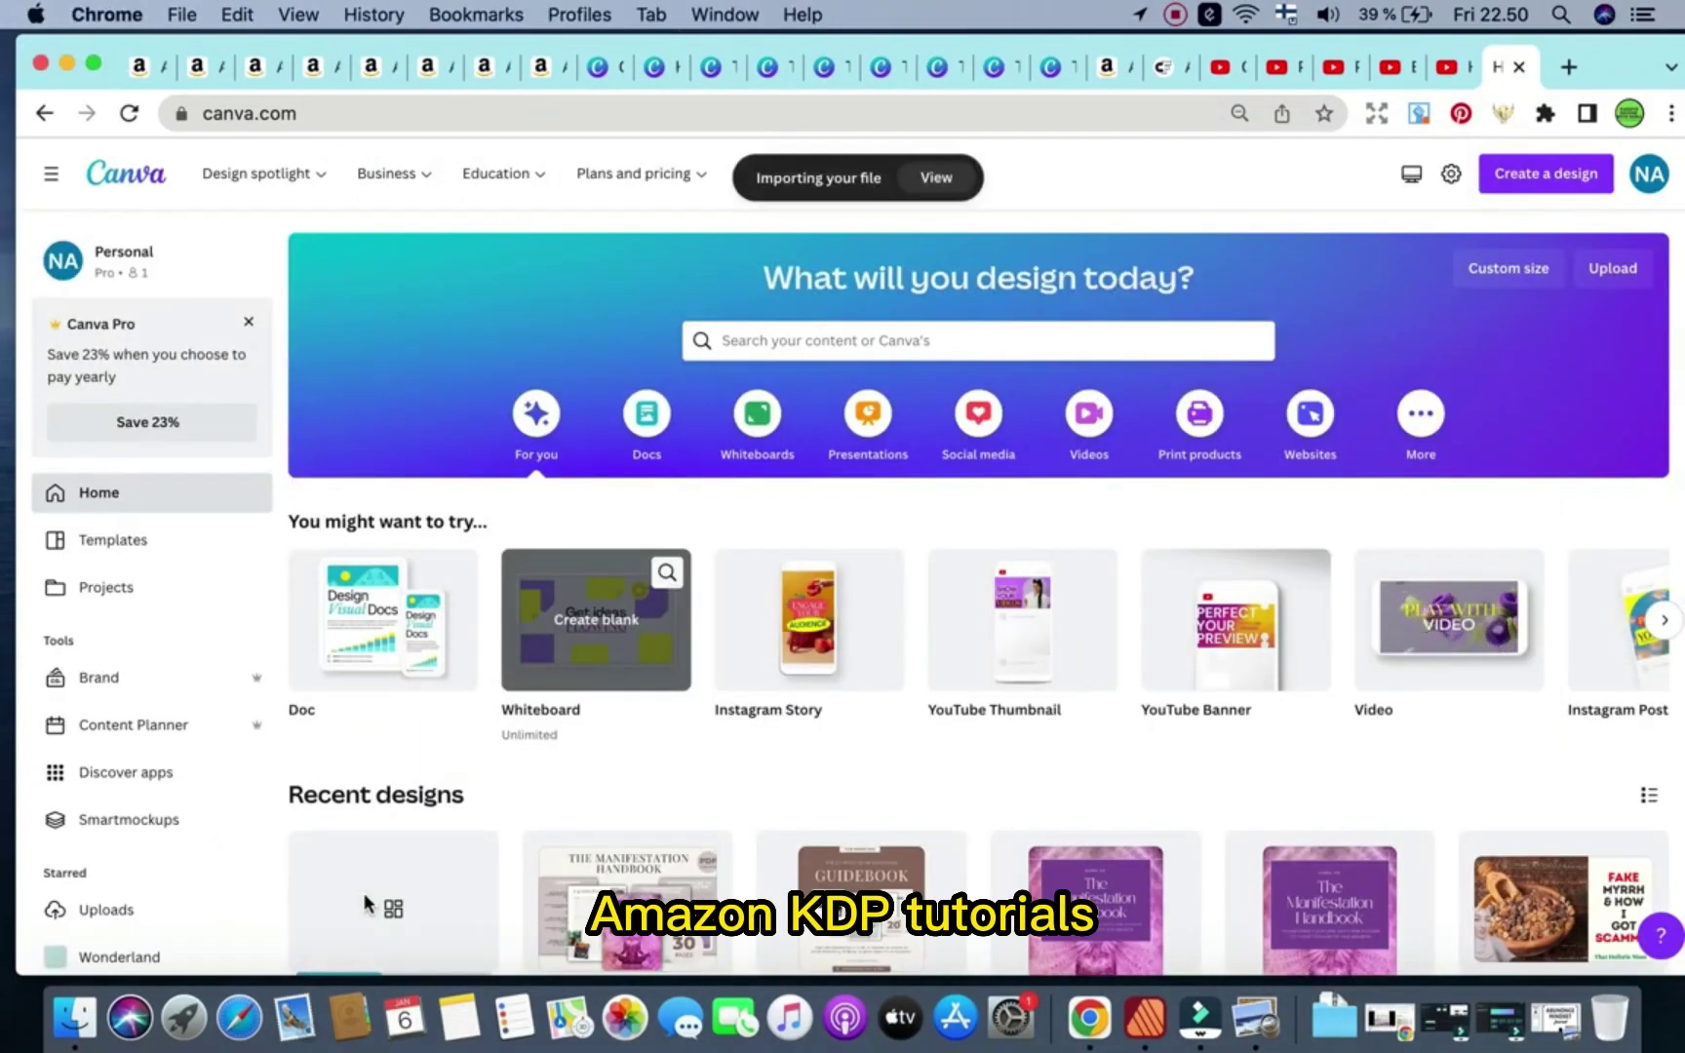
pyautogui.scroll(-3, 364, 903)
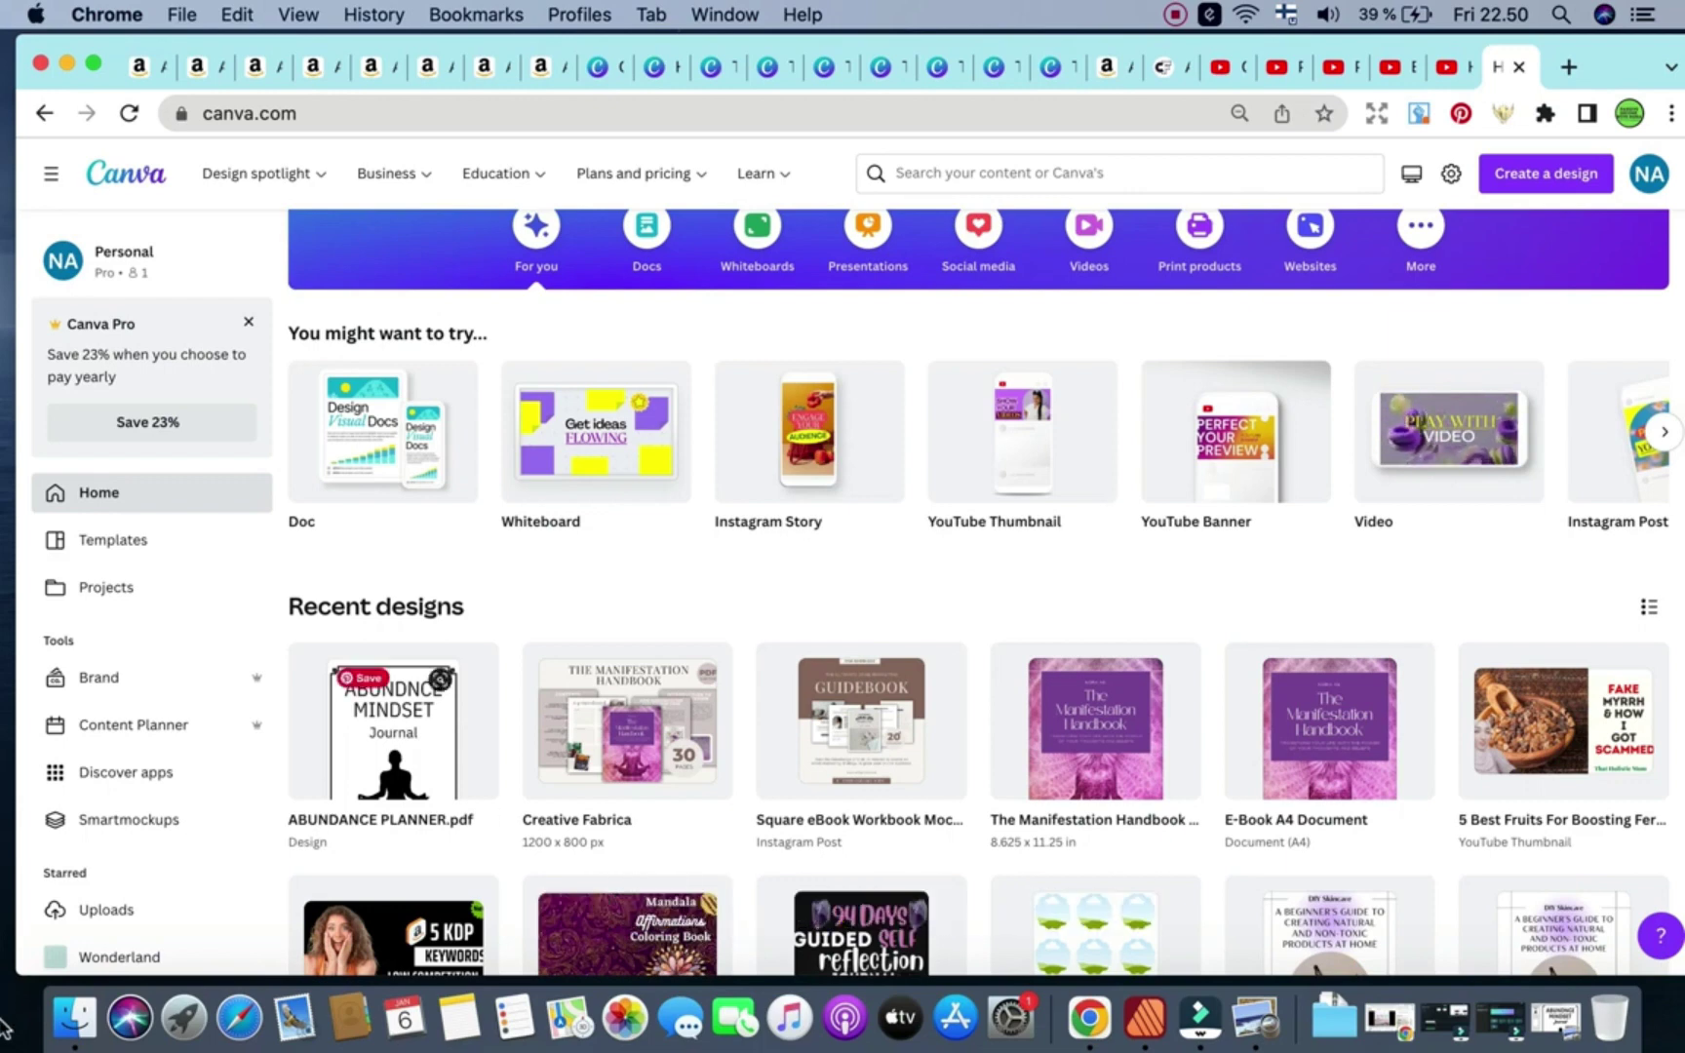
# - Open the ABUNDANCE PLANNER.pdf thumbnail from Recent designs in the Canva editor
pyautogui.click(389, 768)
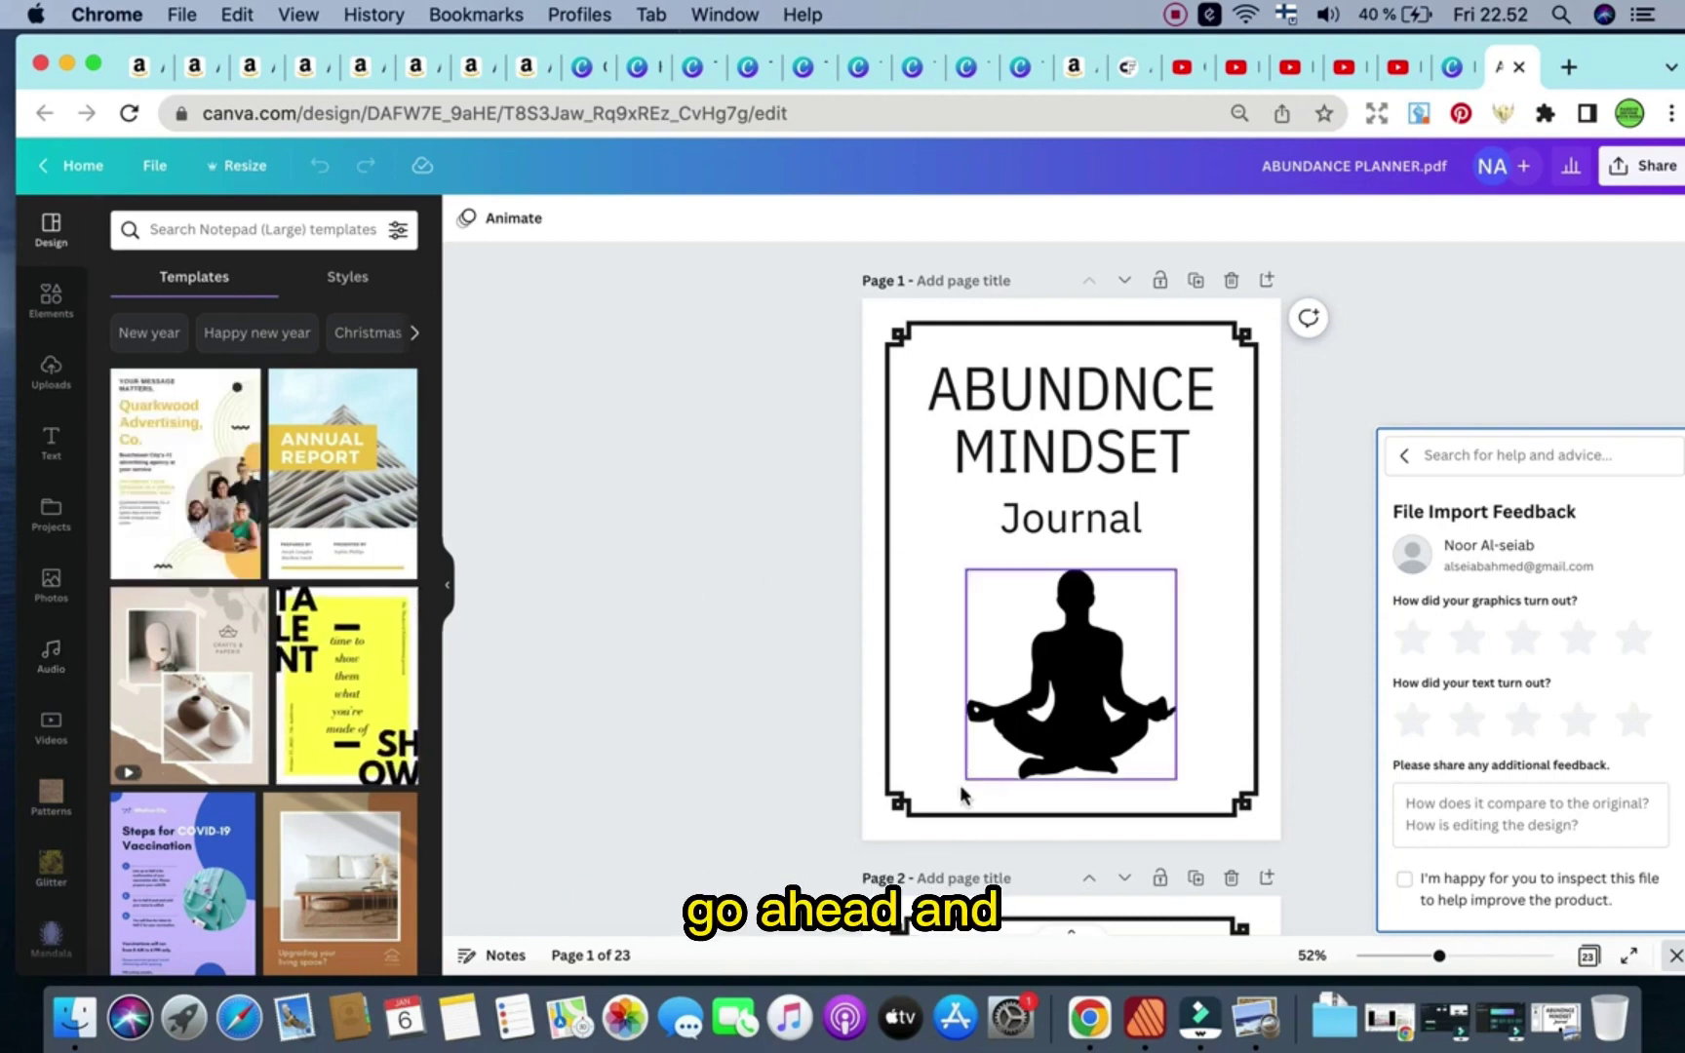
# - Collapse the side panel and delete the cover's meditating silhouette and its empty frame
pyautogui.click(452, 588)
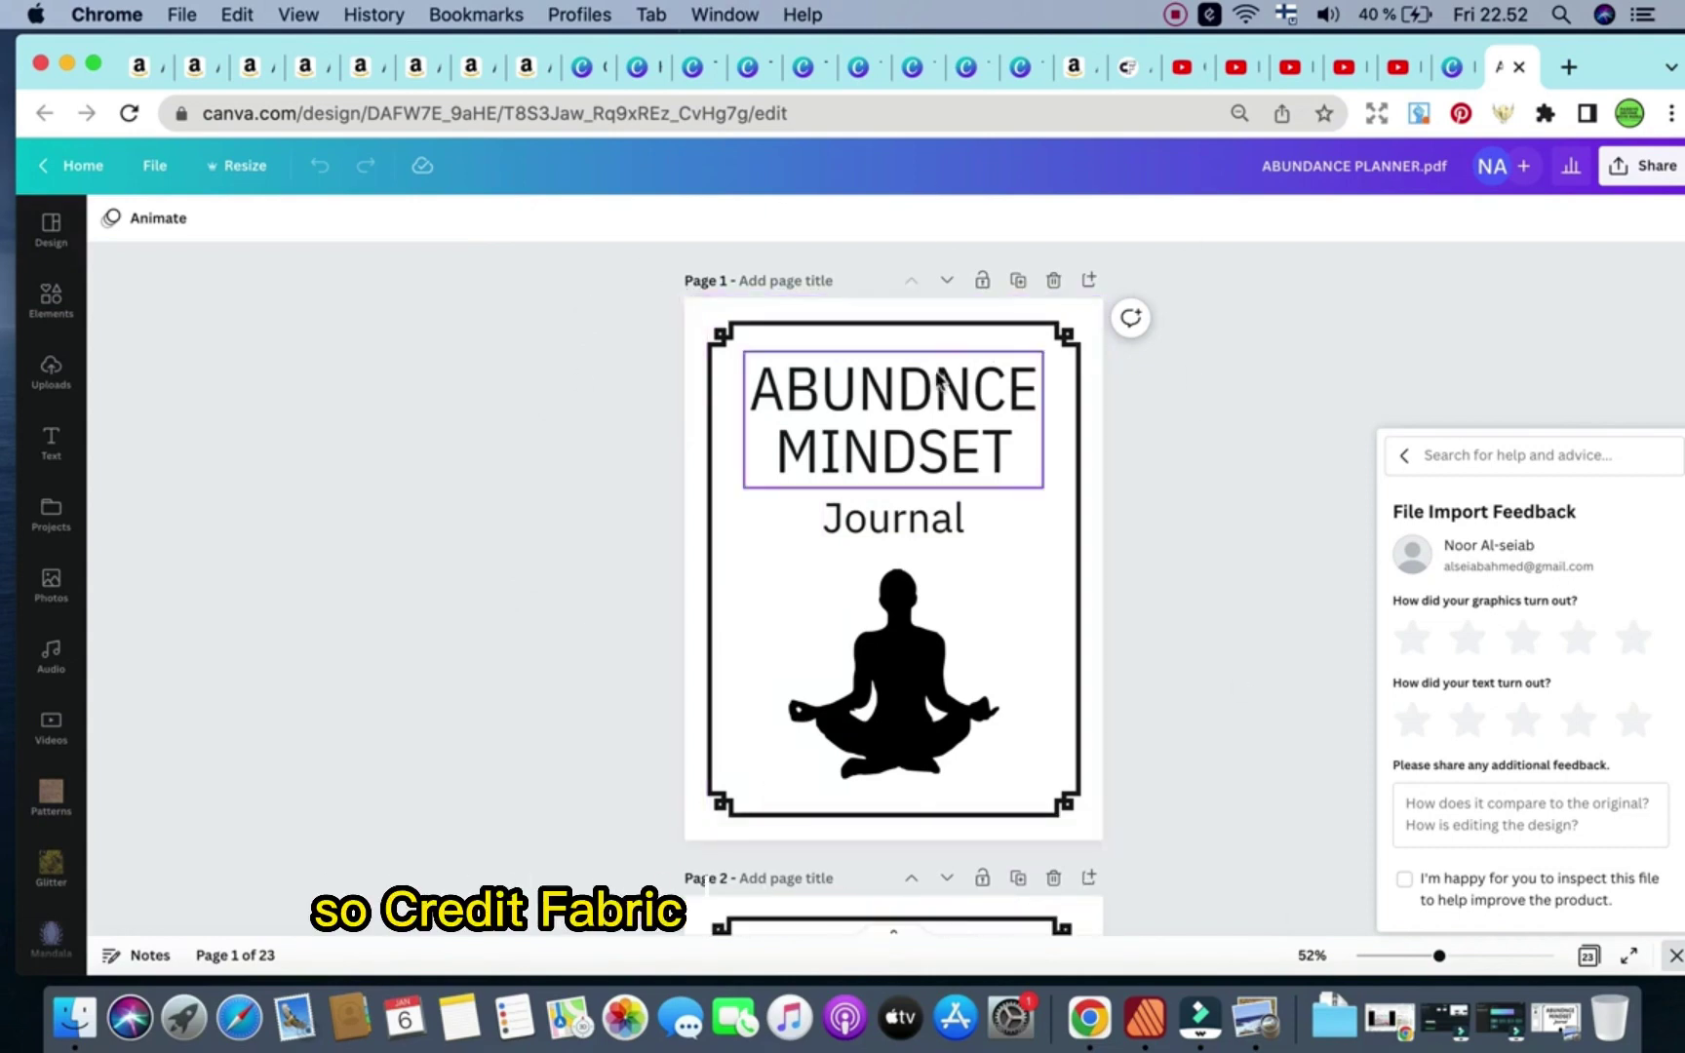
pyautogui.doubleClick(896, 437)
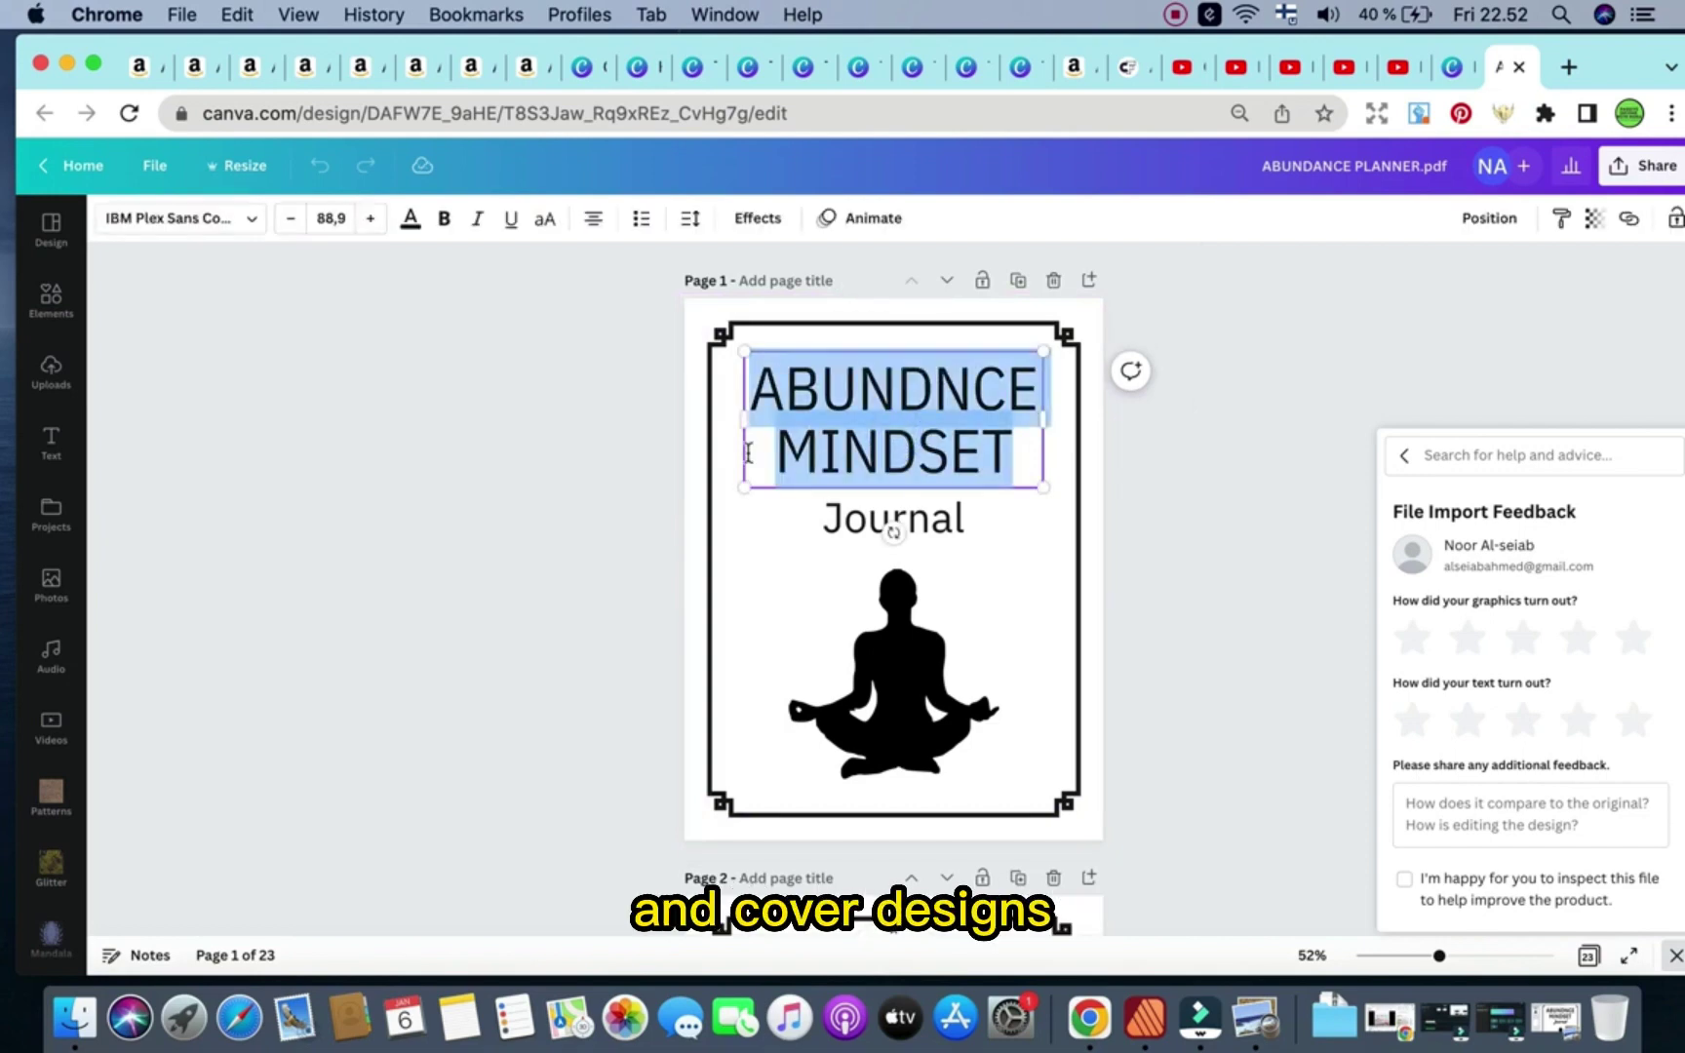
pyautogui.click(629, 488)
pyautogui.click(908, 679)
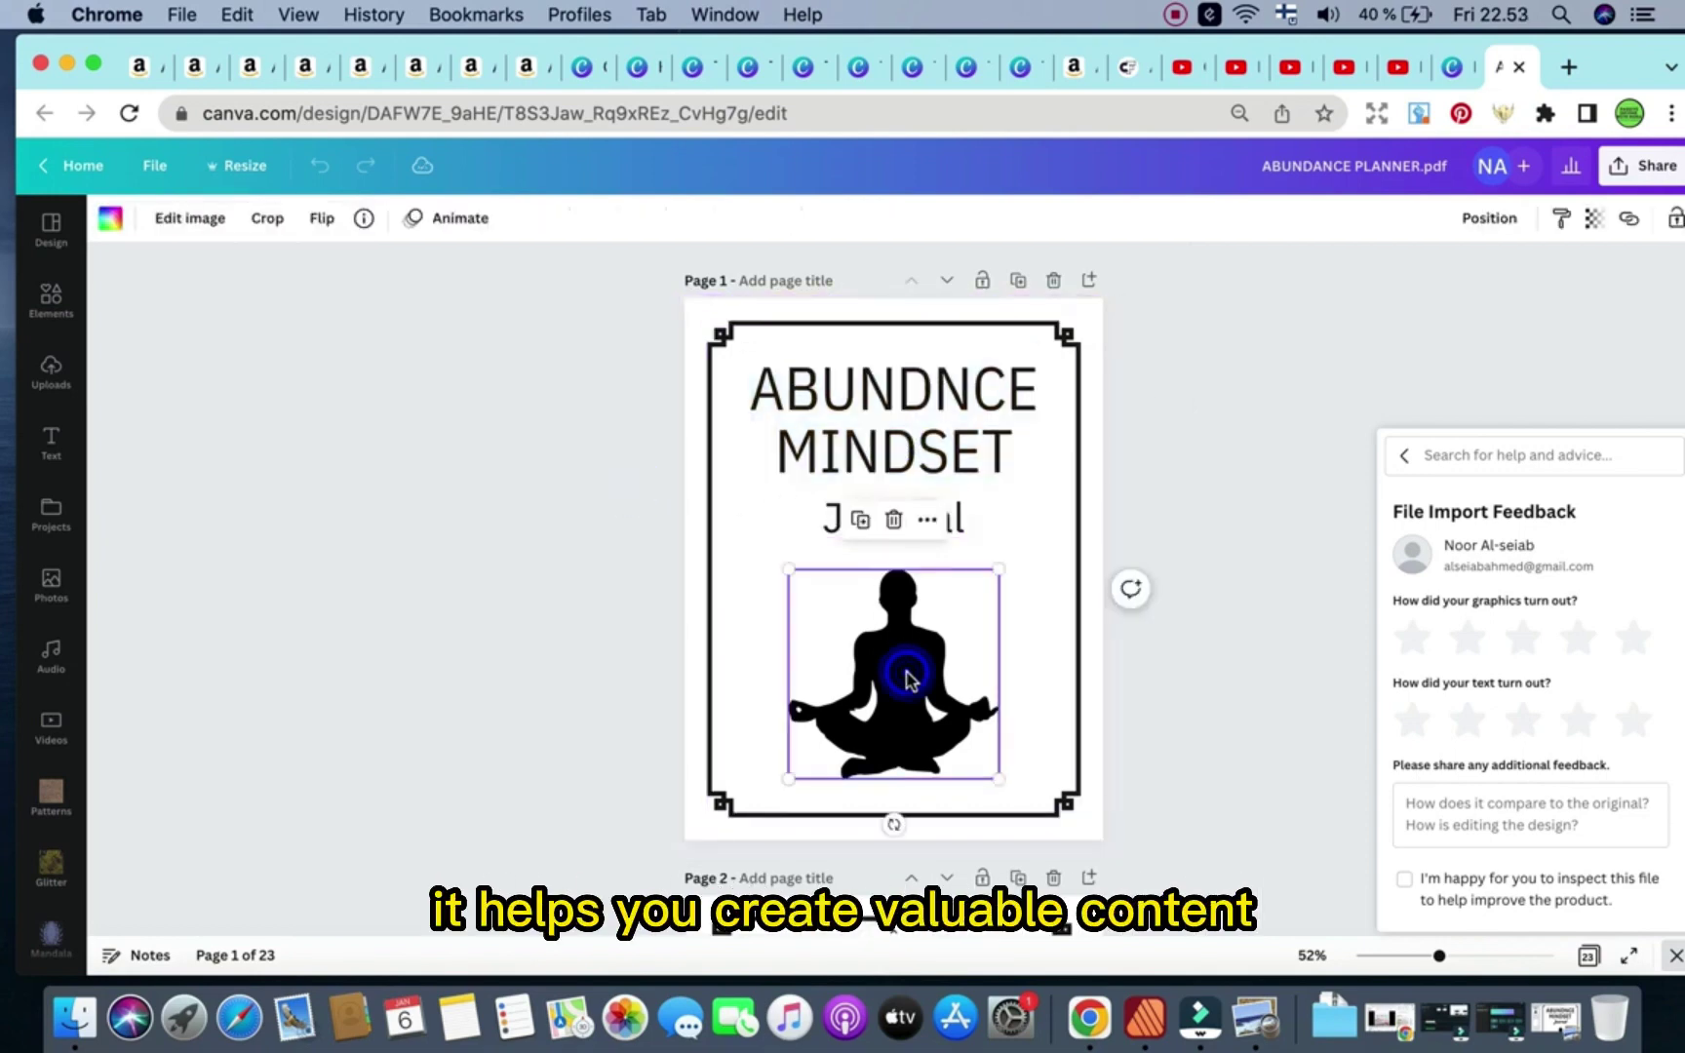
pyautogui.press('BackSpace')
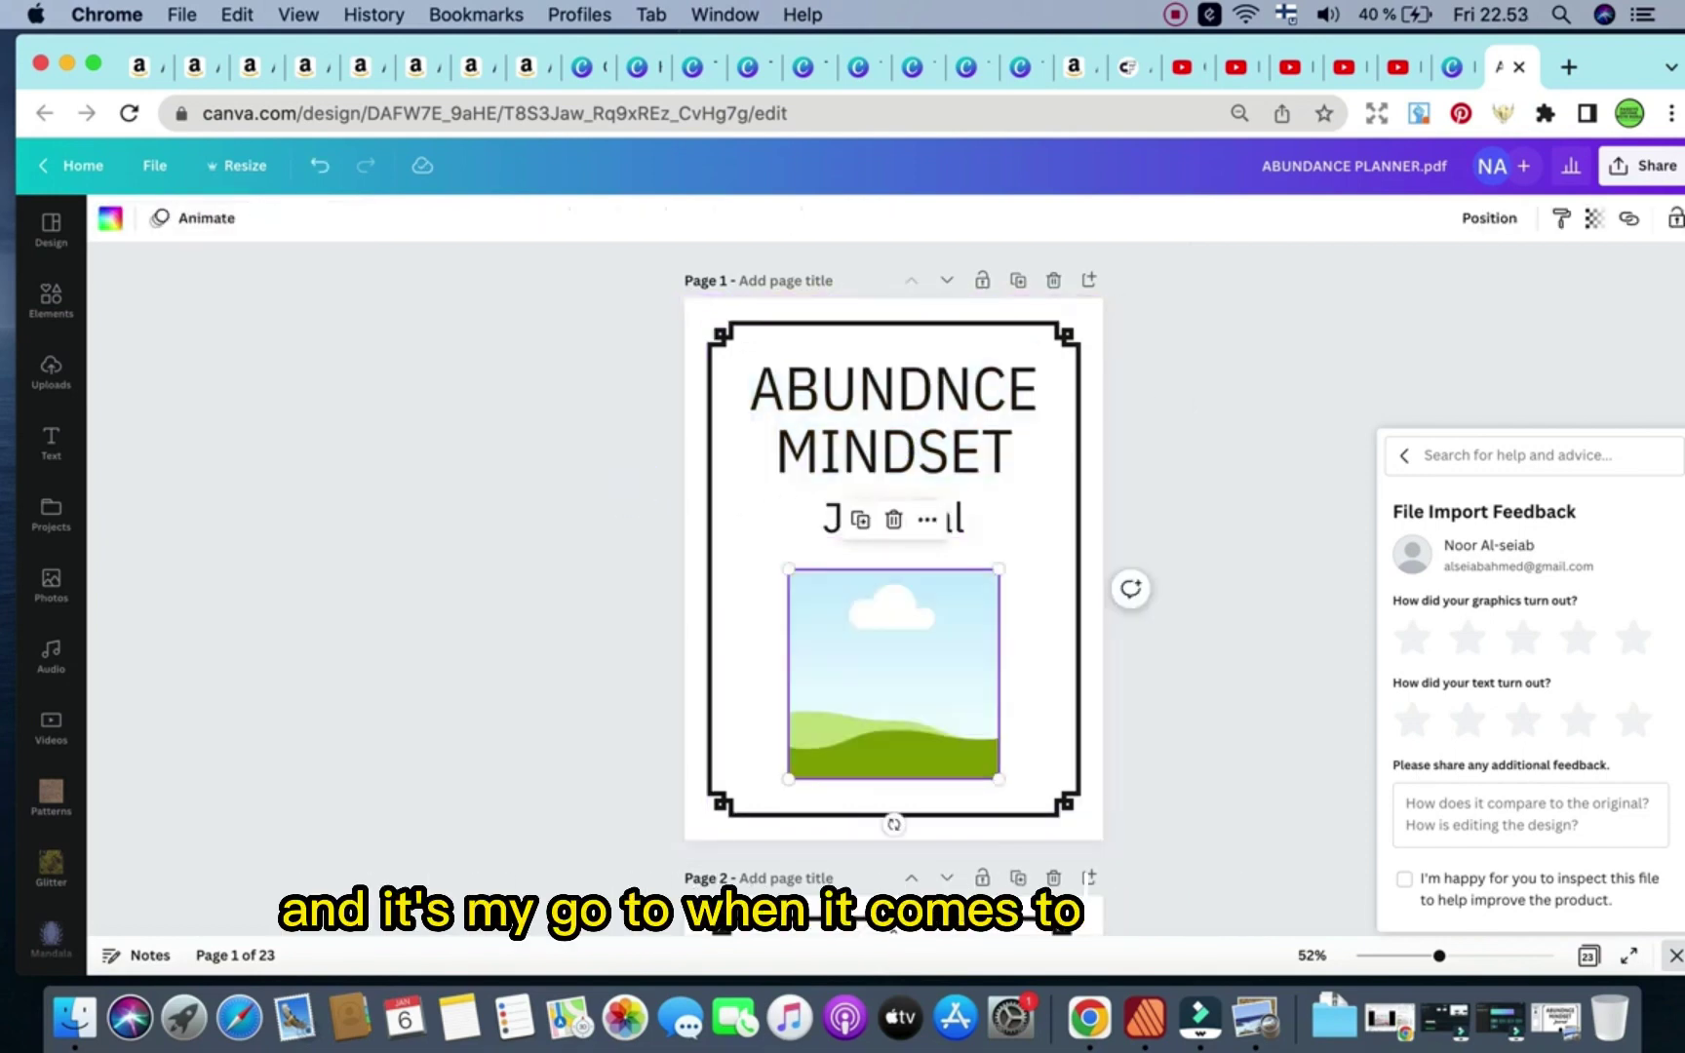
pyautogui.press('BackSpace')
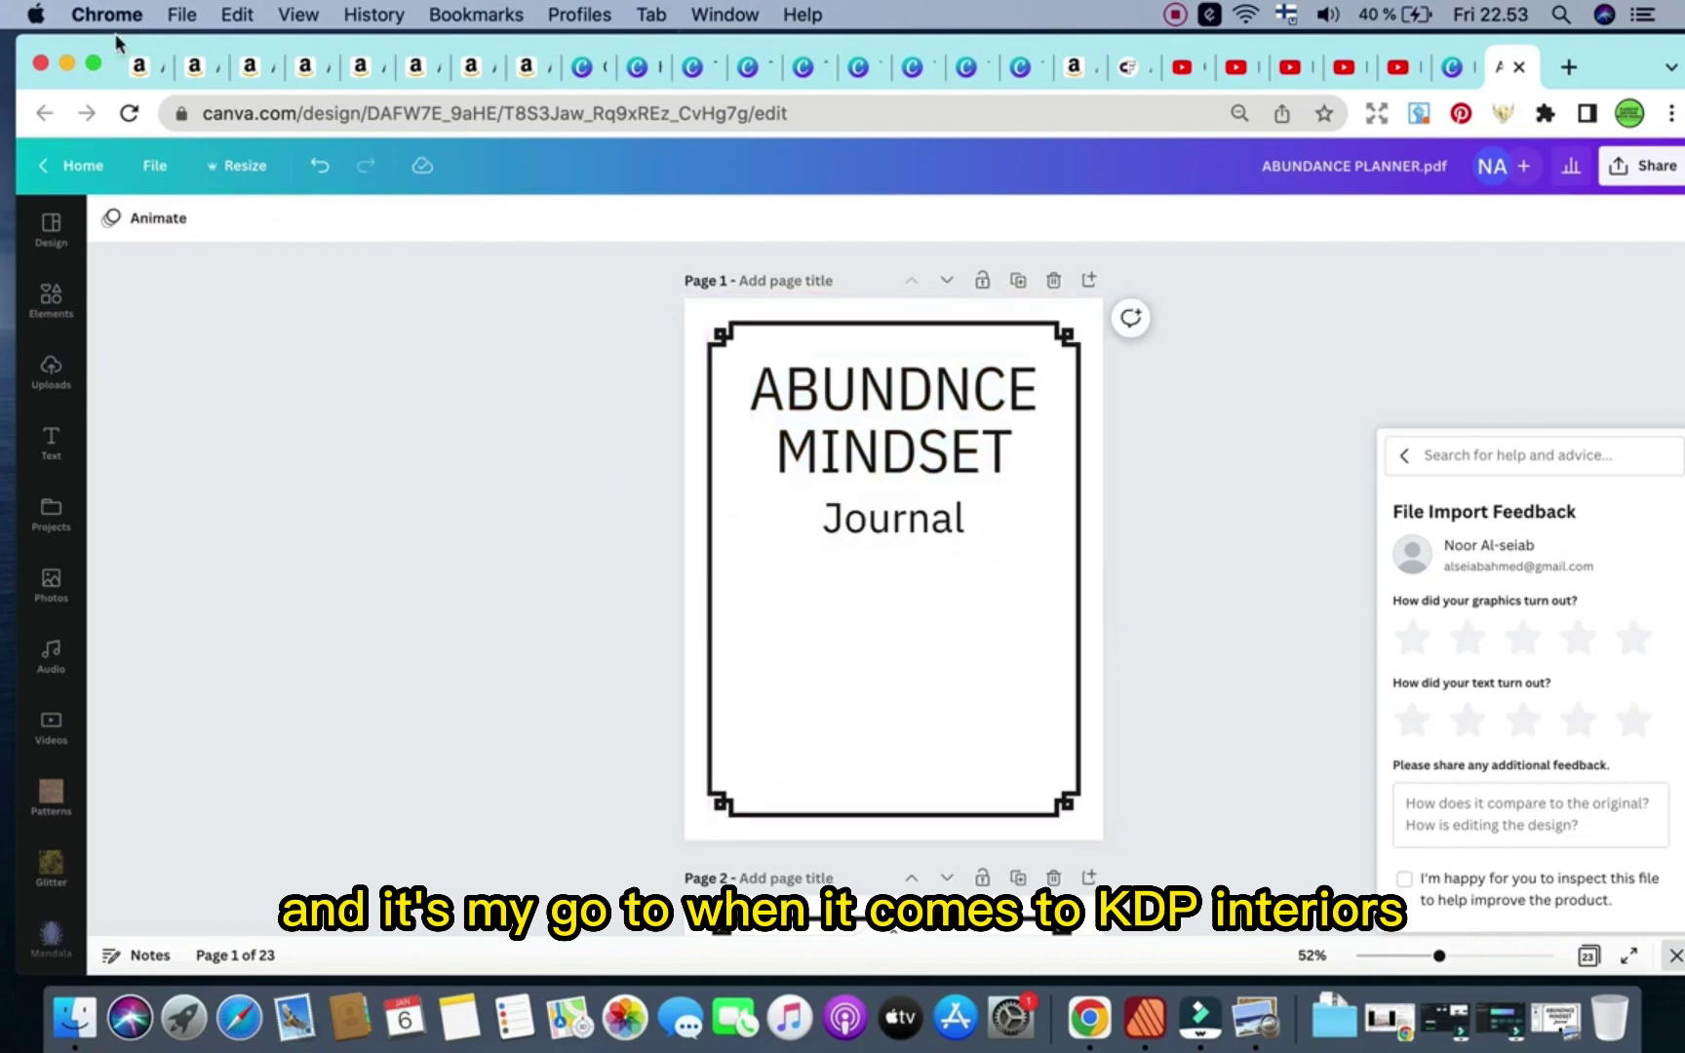
pyautogui.doubleClick(880, 530)
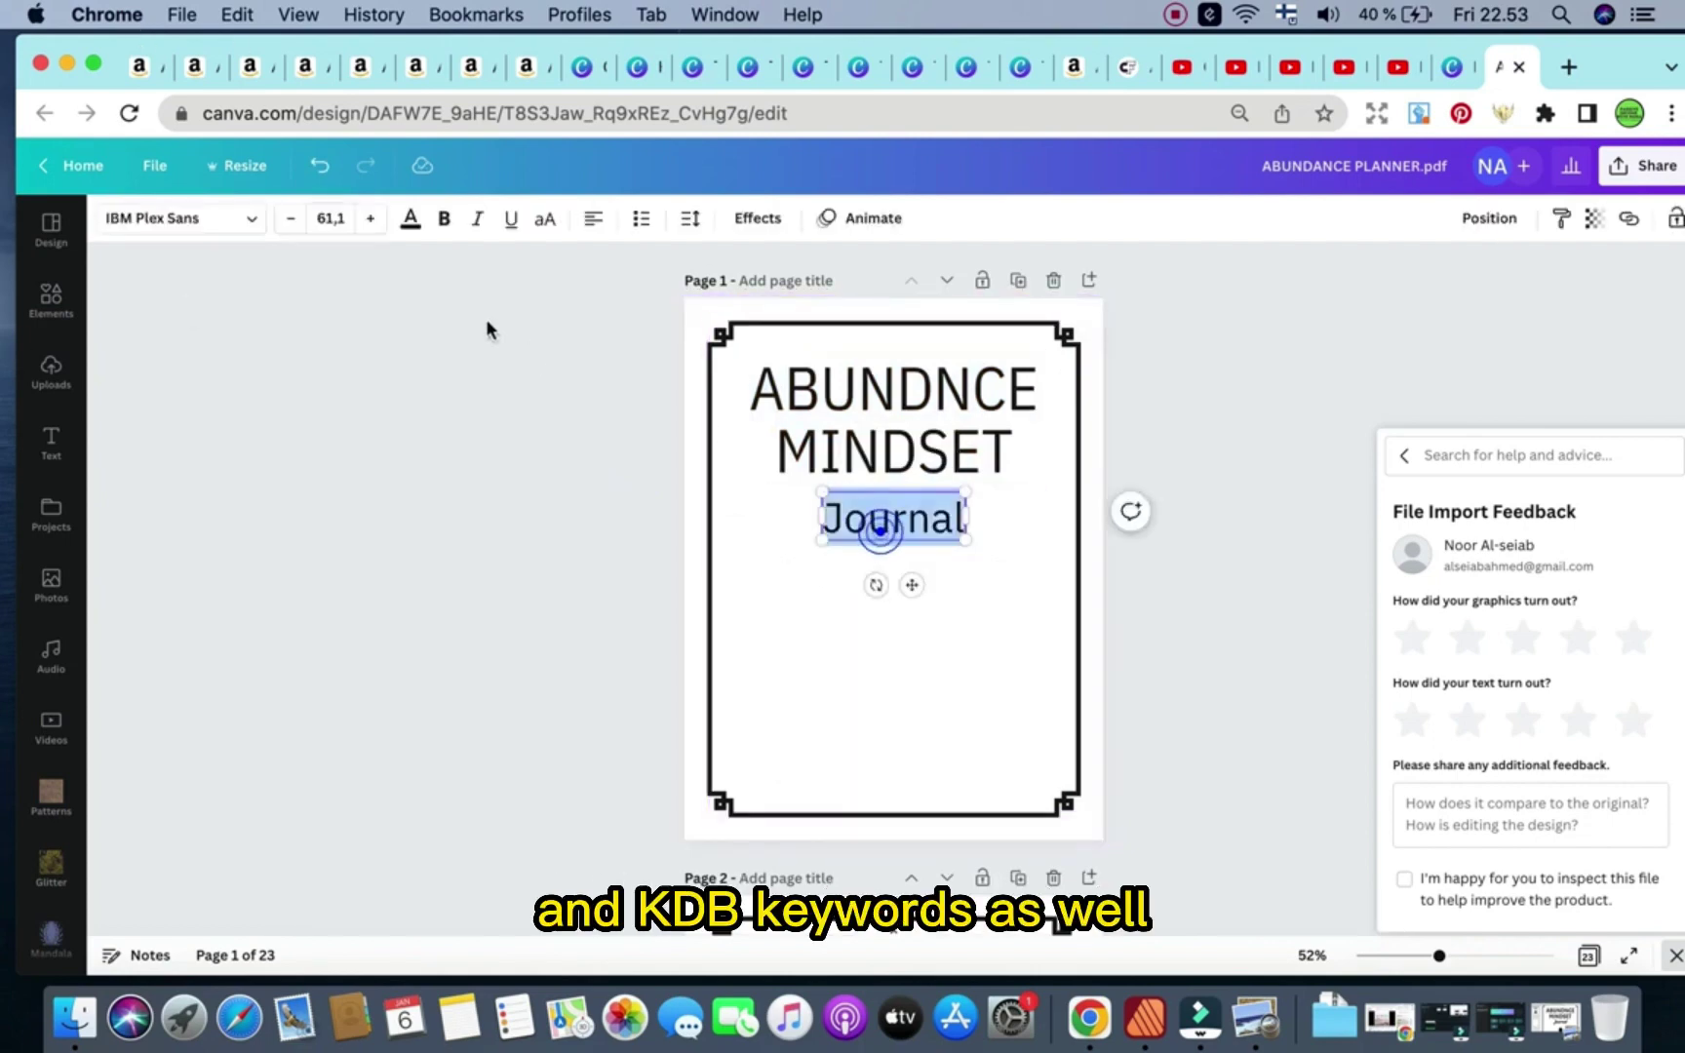